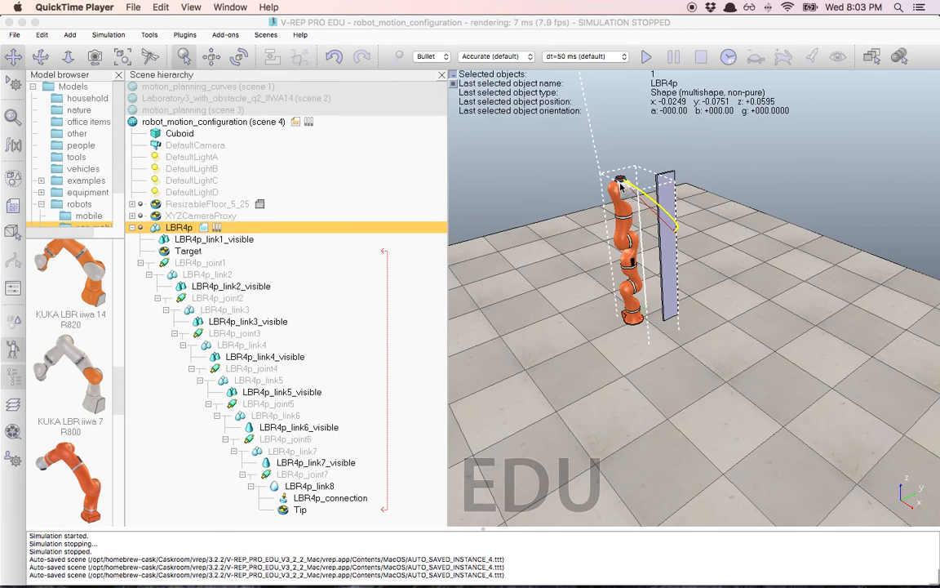
Examine the LBR4p robot and locate its LBR4p_link2_visible and LBR4p_link3_visible shapes in the scene.
{"action": "left_click", "coordinate": [640, 337]}
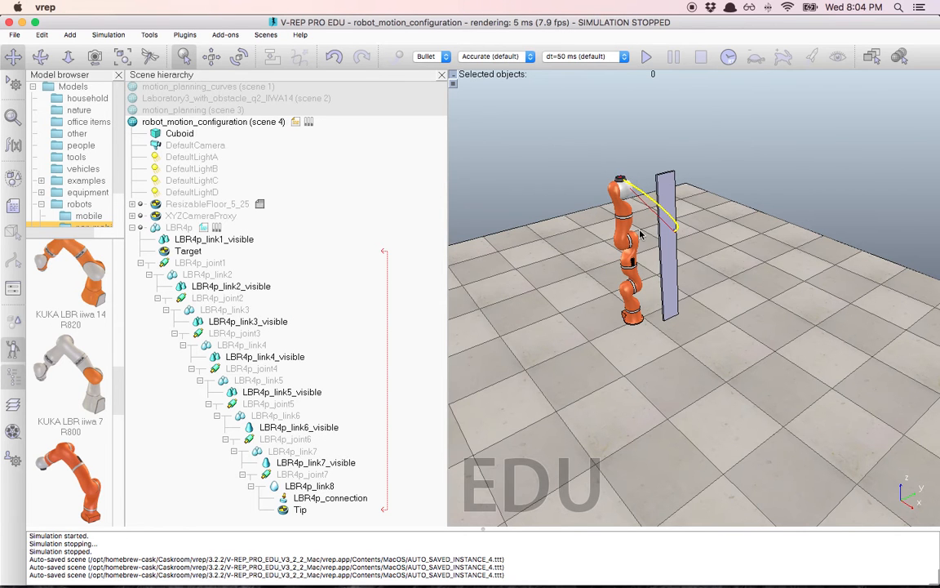
{"action": "scroll", "coordinate": [641, 234], "scroll_direction": "up", "scroll_amount": 3}
{"action": "left_click_drag", "start_coordinate": [612, 214], "coordinate": [646, 221]}
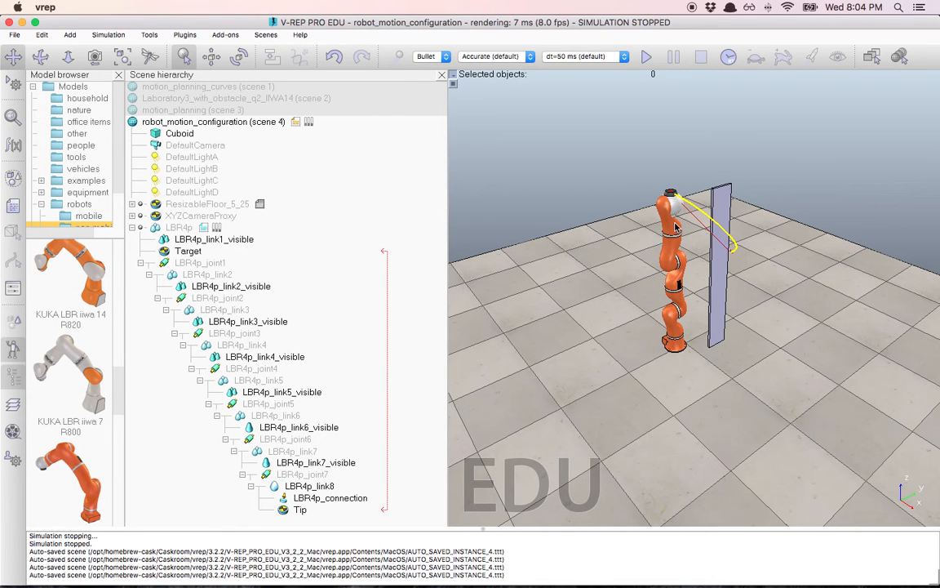
{"action": "left_click", "coordinate": [181, 228]}
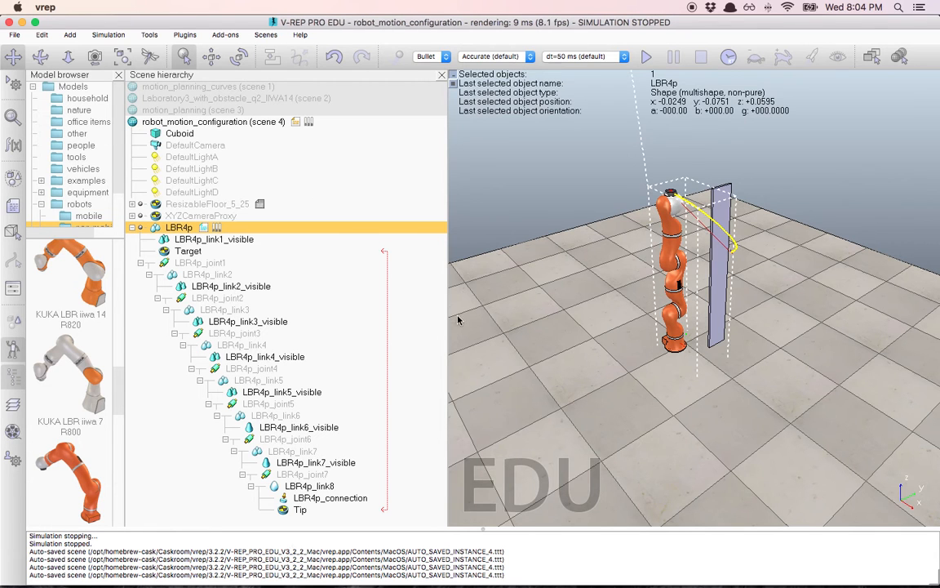
{"action": "left_click", "coordinate": [216, 287]}
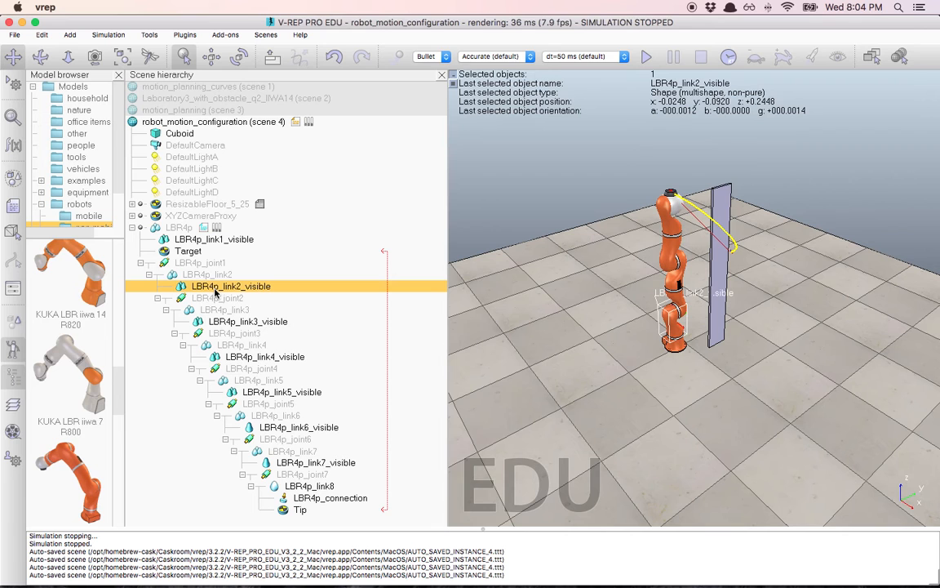
{"action": "left_click", "coordinate": [359, 324]}
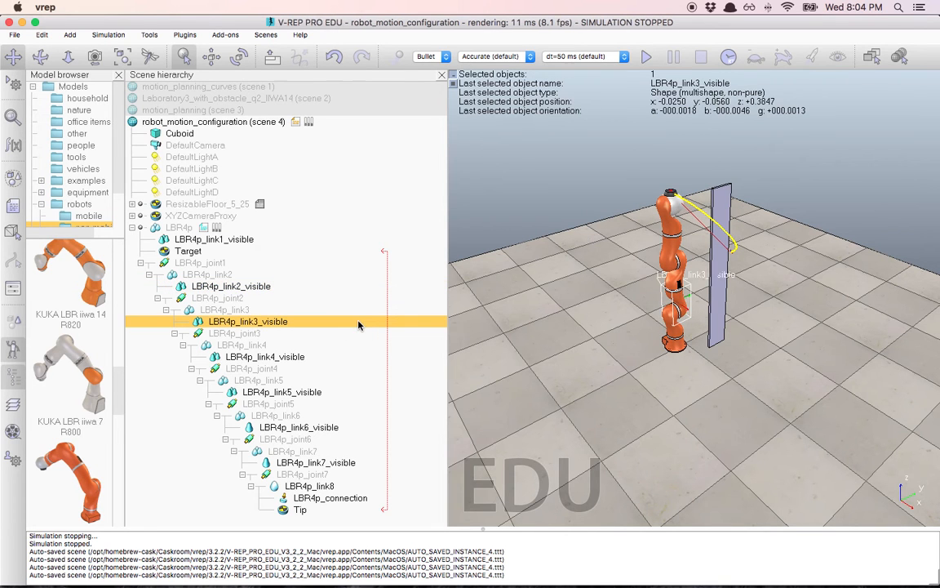
{"action": "left_click", "coordinate": [218, 287]}
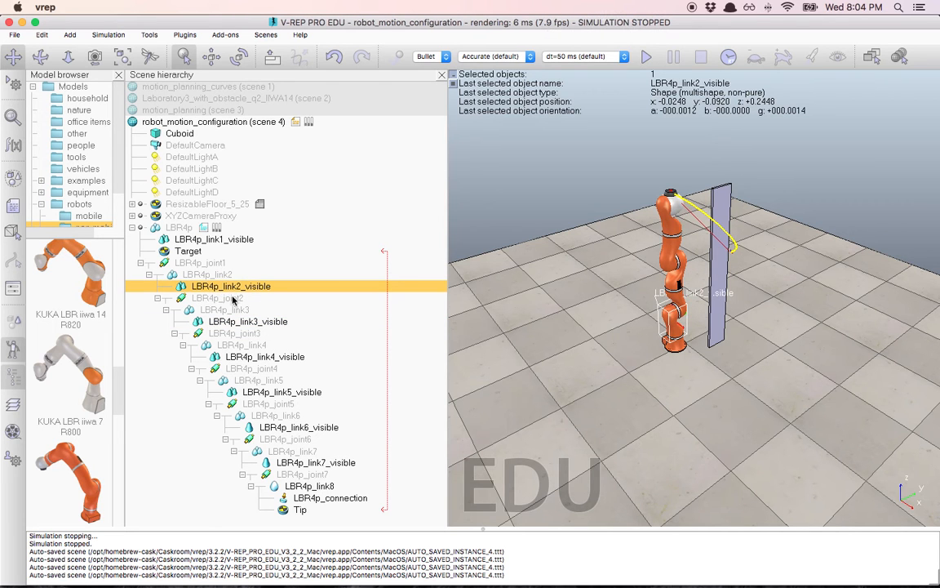
{"action": "left_click", "coordinate": [222, 323]}
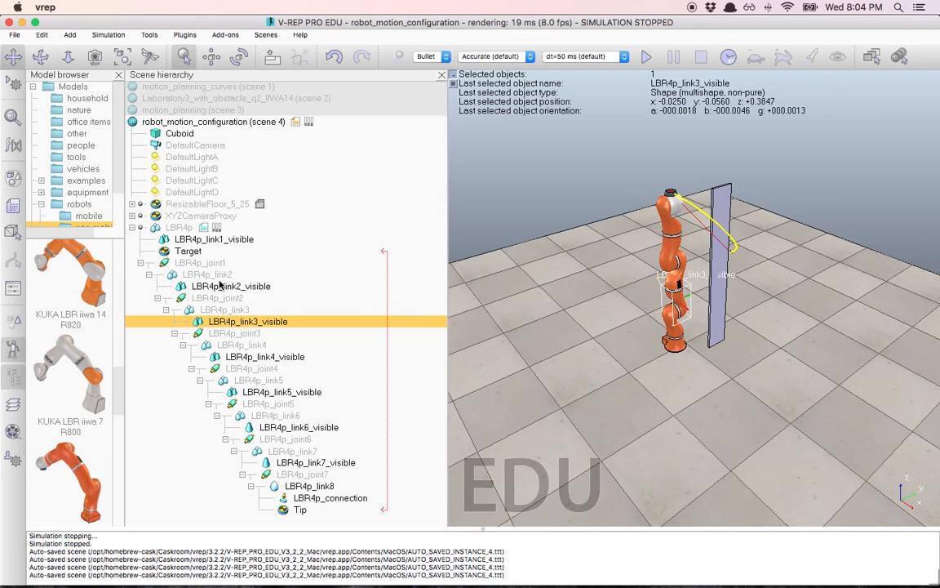
Compare the hidden LBR4p_link2 shape with its LBR4p_link2_visible counterpart by selecting them alternately.
{"action": "left_click", "coordinate": [222, 275]}
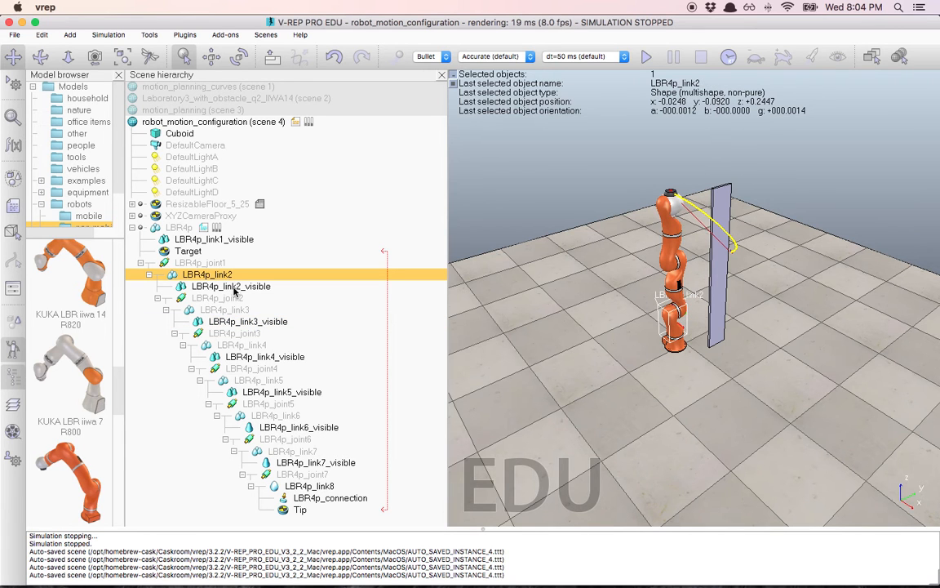
{"action": "left_click", "coordinate": [234, 288]}
{"action": "left_click", "coordinate": [207, 275]}
{"action": "left_click", "coordinate": [210, 287]}
{"action": "left_click", "coordinate": [206, 275]}
{"action": "left_click", "coordinate": [198, 286]}
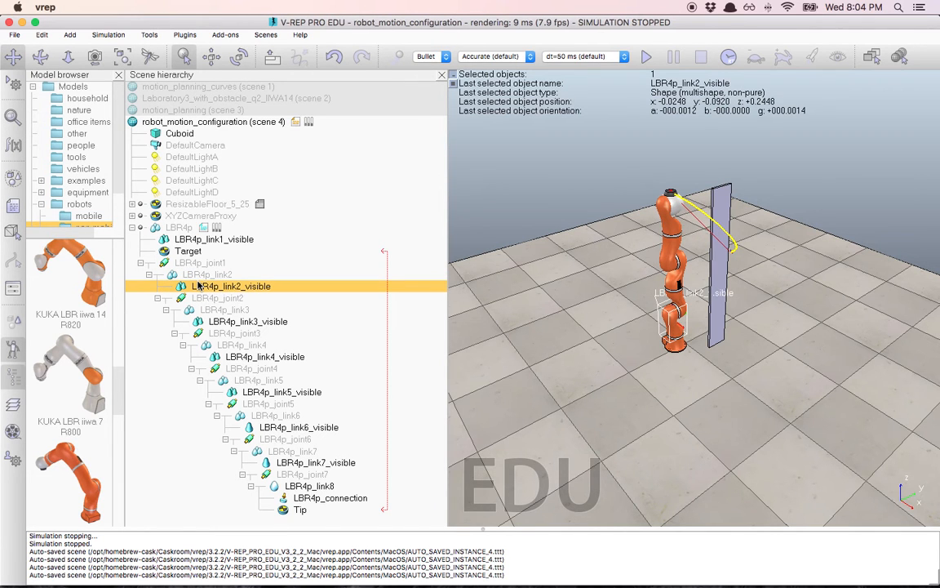
{"action": "left_click", "coordinate": [189, 276]}
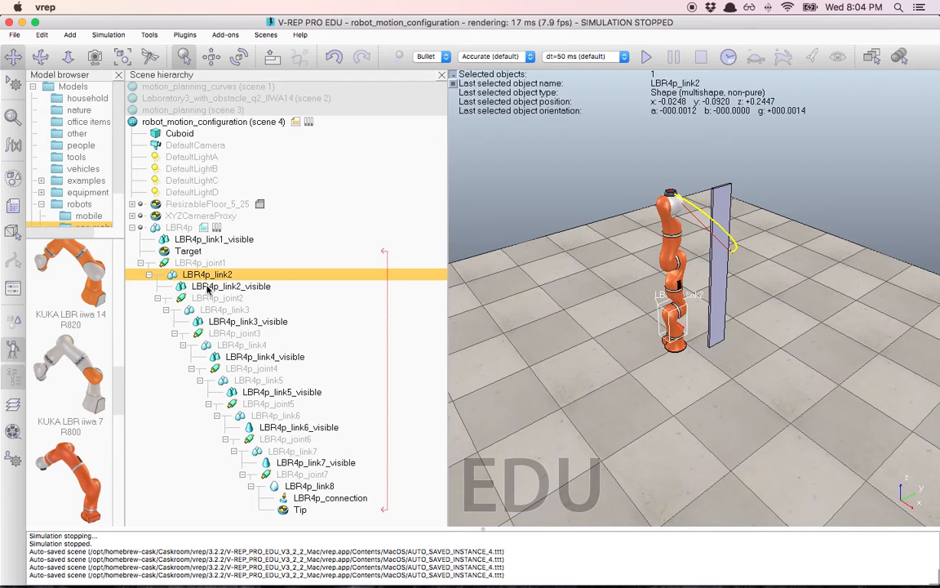
{"action": "left_click", "coordinate": [208, 286]}
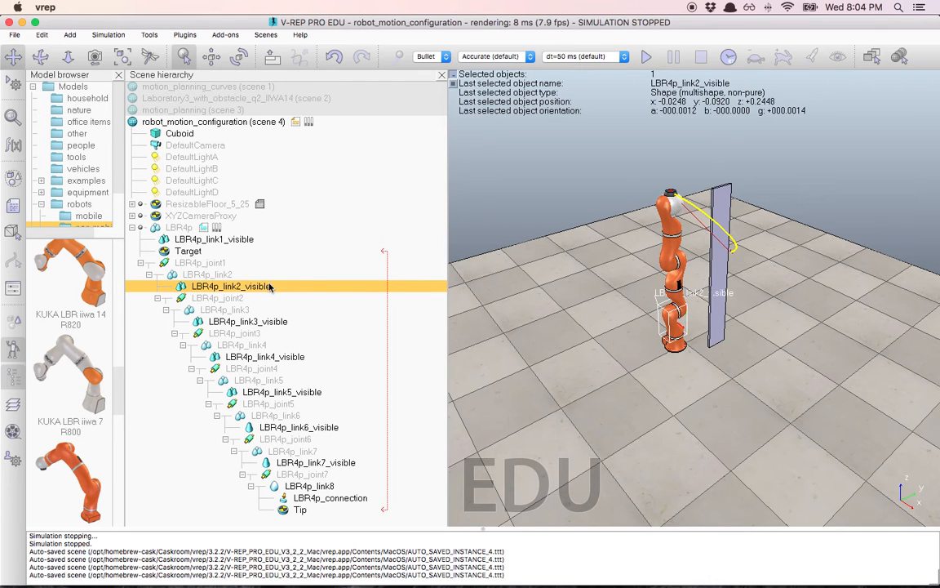
Compare the common object properties, especially Collidable, of LBR4p links 2 and 3 with those of their visible shapes.
{"action": "left_click", "coordinate": [199, 323]}
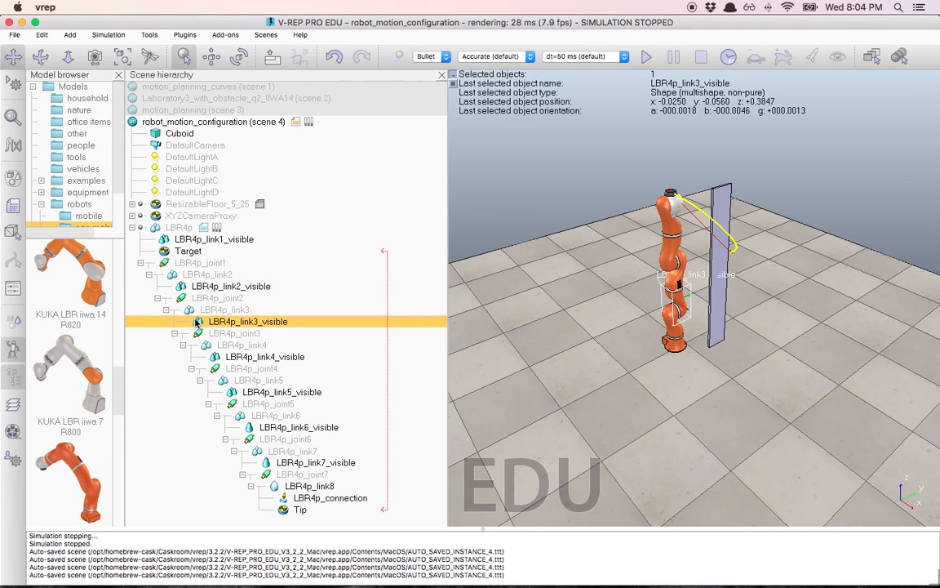
{"action": "double_click", "coordinate": [197, 322]}
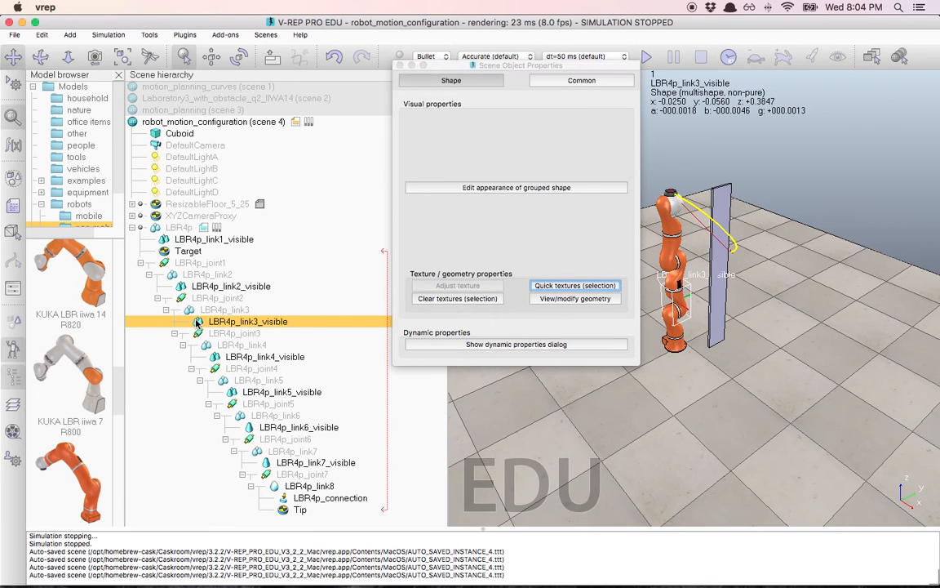
{"action": "left_click", "coordinate": [581, 80]}
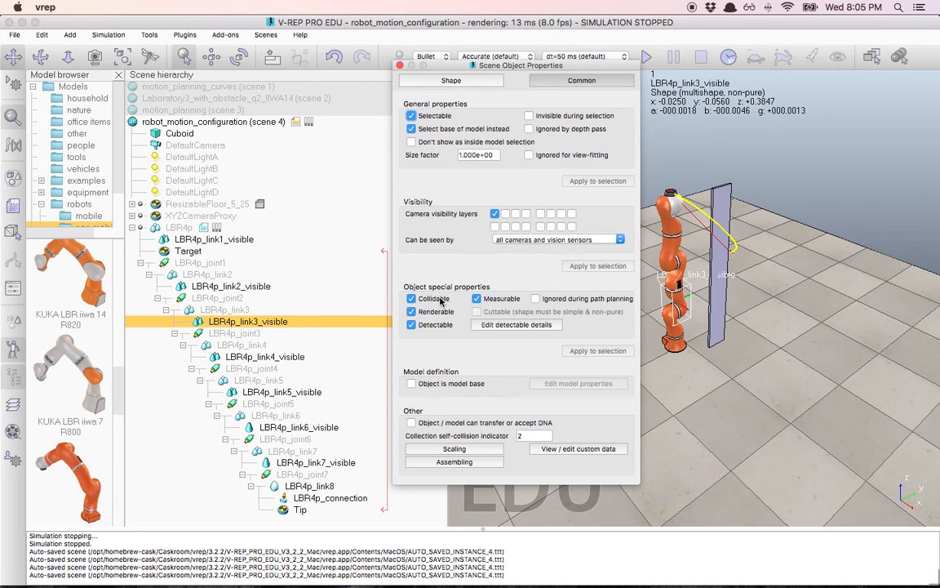
{"action": "left_click", "coordinate": [241, 310]}
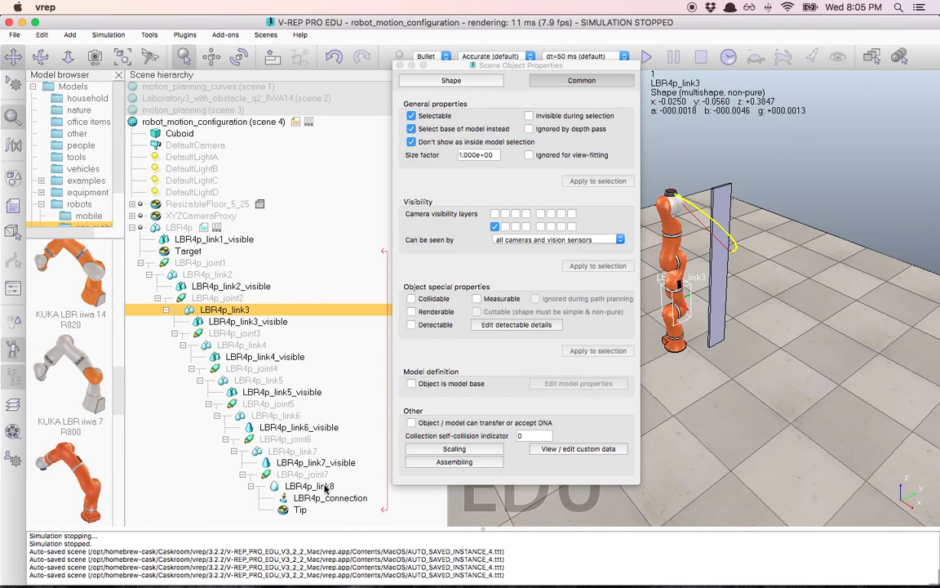
{"action": "left_click", "coordinate": [234, 323]}
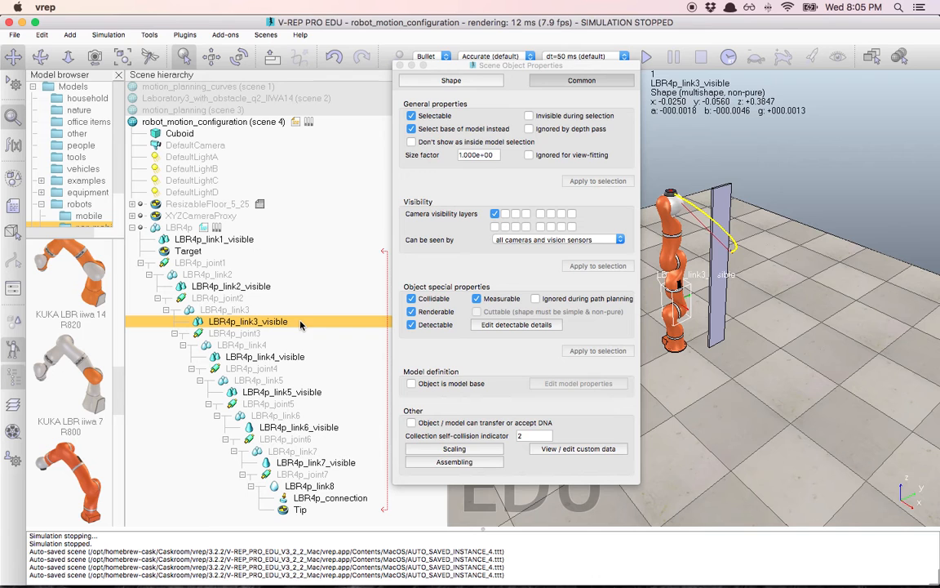
{"action": "left_click", "coordinate": [233, 286]}
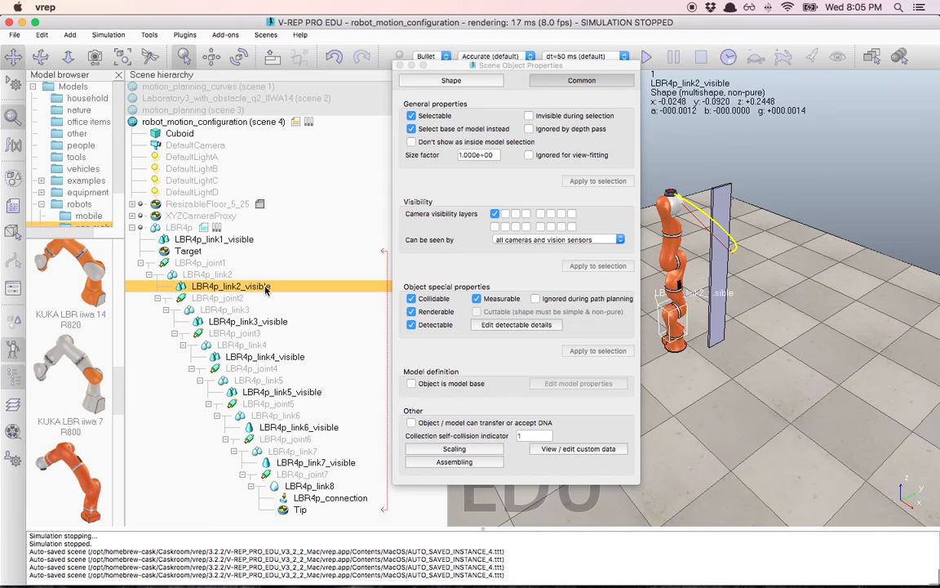
{"action": "left_click", "coordinate": [233, 275]}
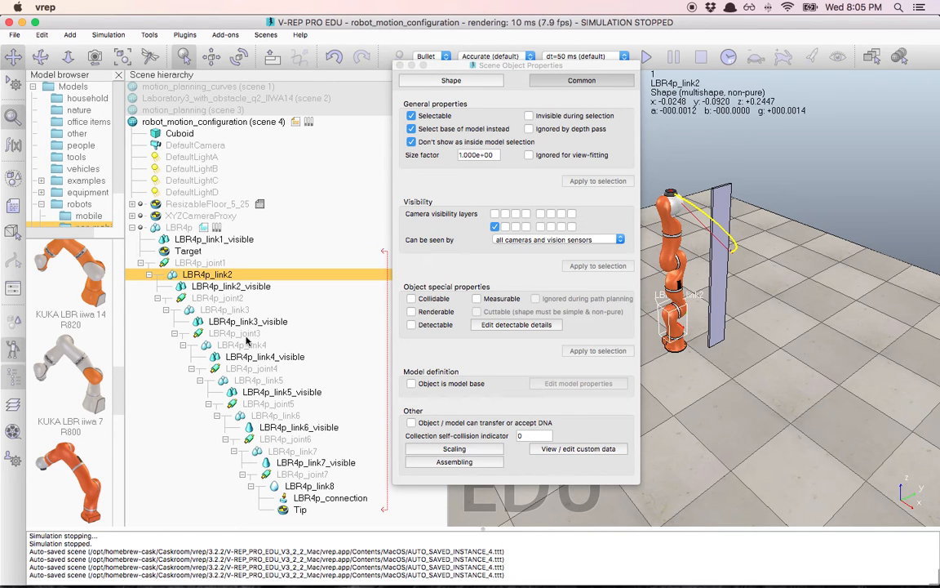
{"action": "left_click", "coordinate": [401, 66]}
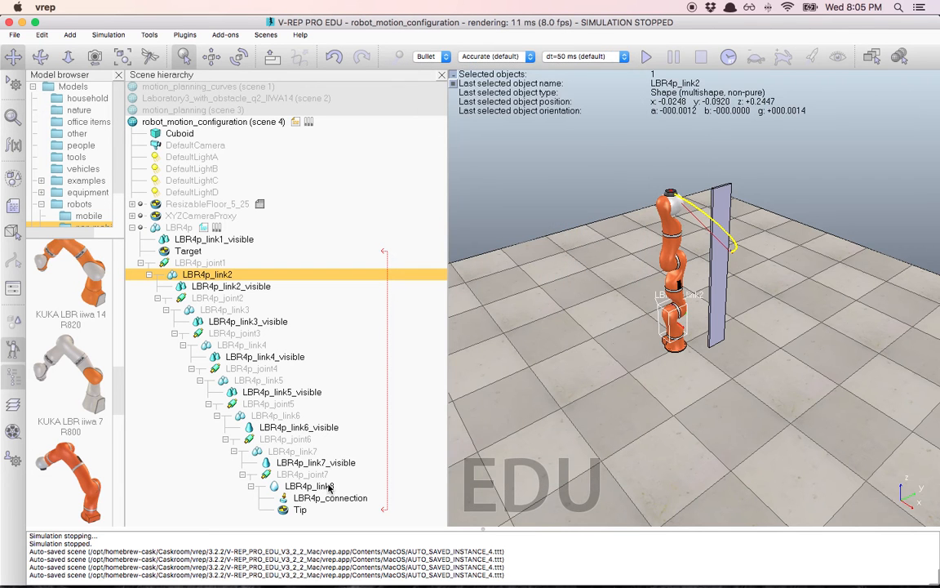
Locate LBR4p_link1_visible and check the Collidable setting in the common properties of LBR4p_link8.
{"action": "left_click", "coordinate": [242, 241]}
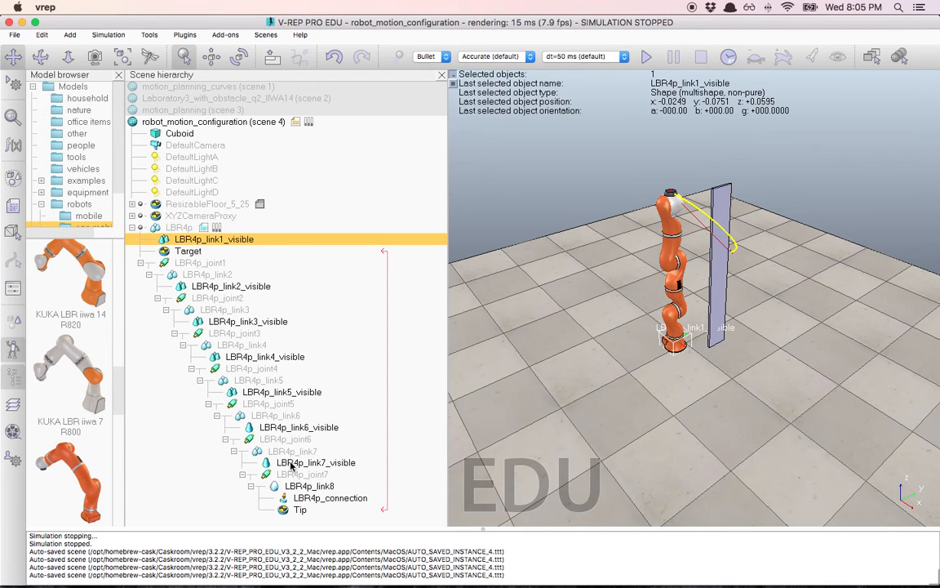
{"action": "left_click", "coordinate": [269, 487]}
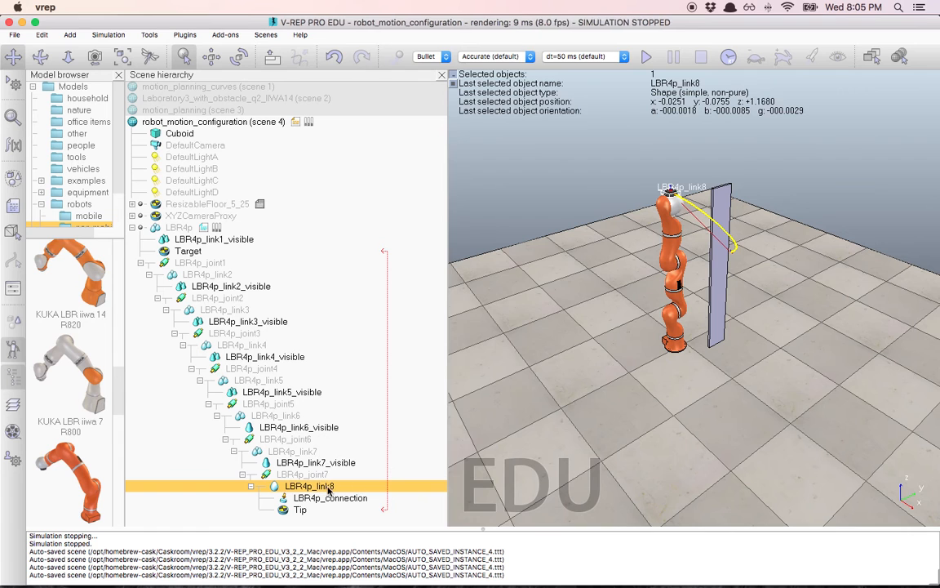
{"action": "double_click", "coordinate": [275, 489]}
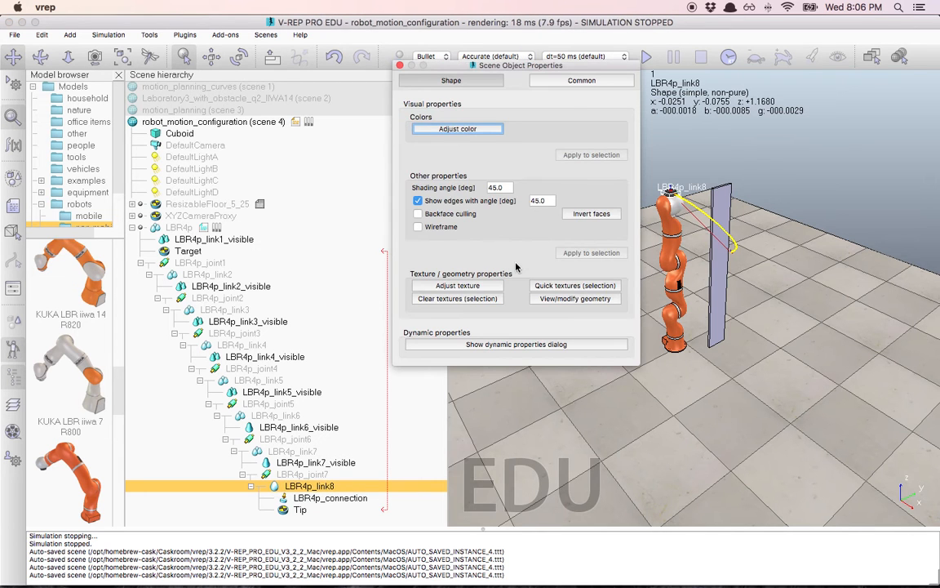
{"action": "left_click", "coordinate": [567, 80]}
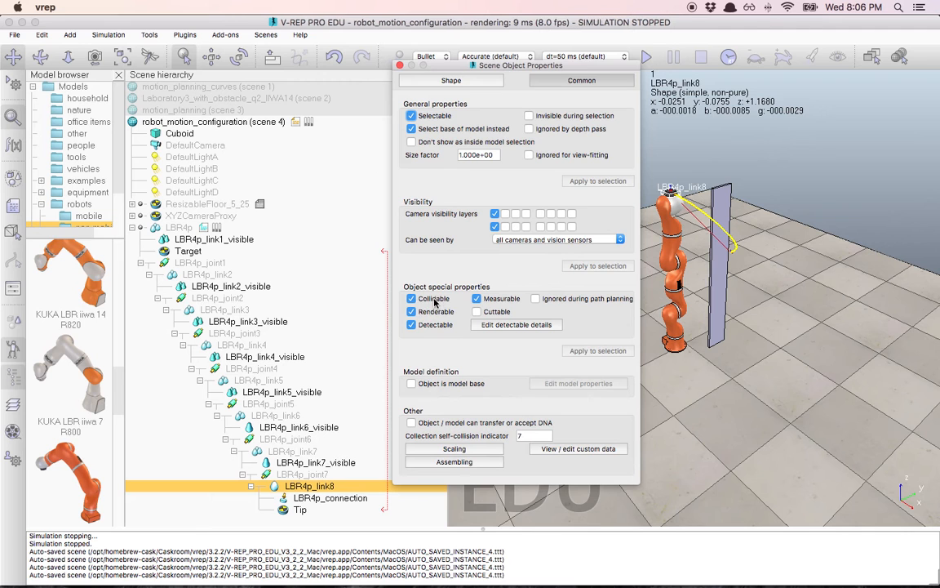
{"action": "left_click", "coordinate": [399, 65]}
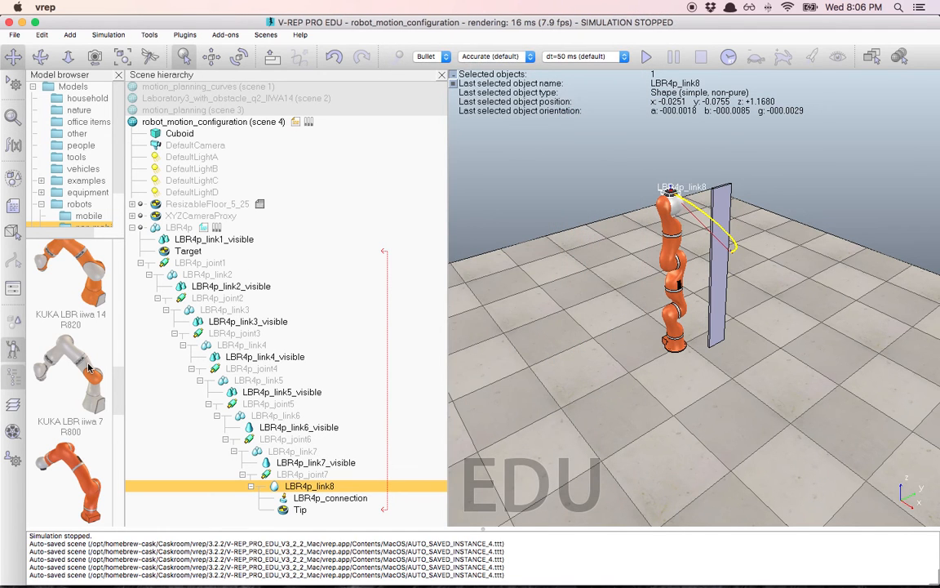
Add the KUKA LBR iiwa 7 R800 model beside the orange arm and expand its object tree.
{"action": "left_click_drag", "start_coordinate": [84, 372], "coordinate": [634, 384]}
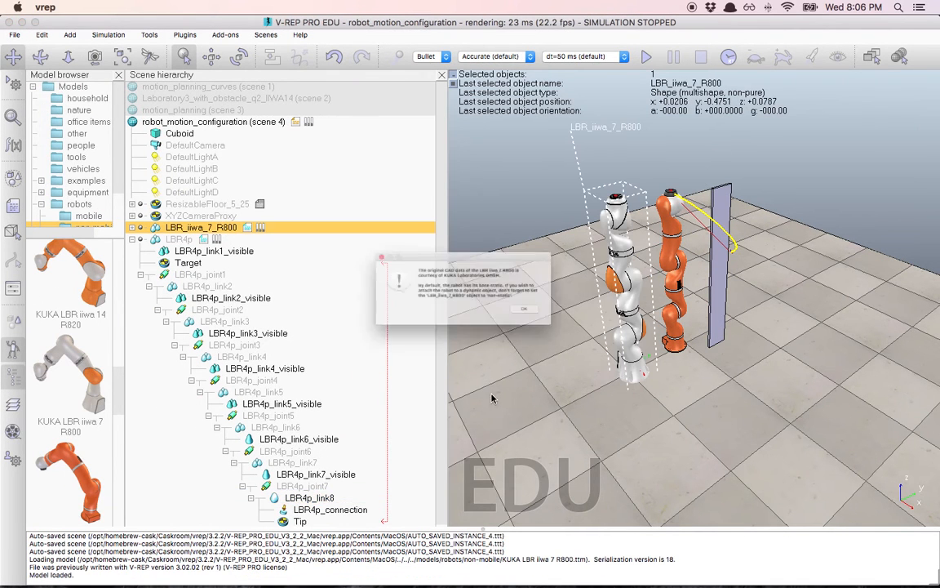
{"action": "key", "text": "Return"}
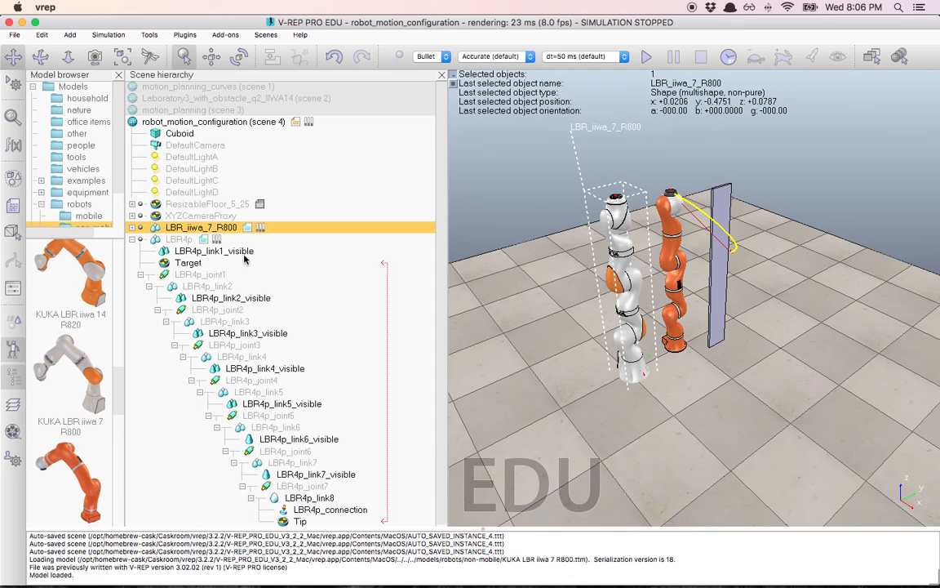
{"action": "left_click", "coordinate": [134, 228]}
{"action": "scroll", "coordinate": [420, 316], "scroll_direction": "down", "scroll_amount": 1}
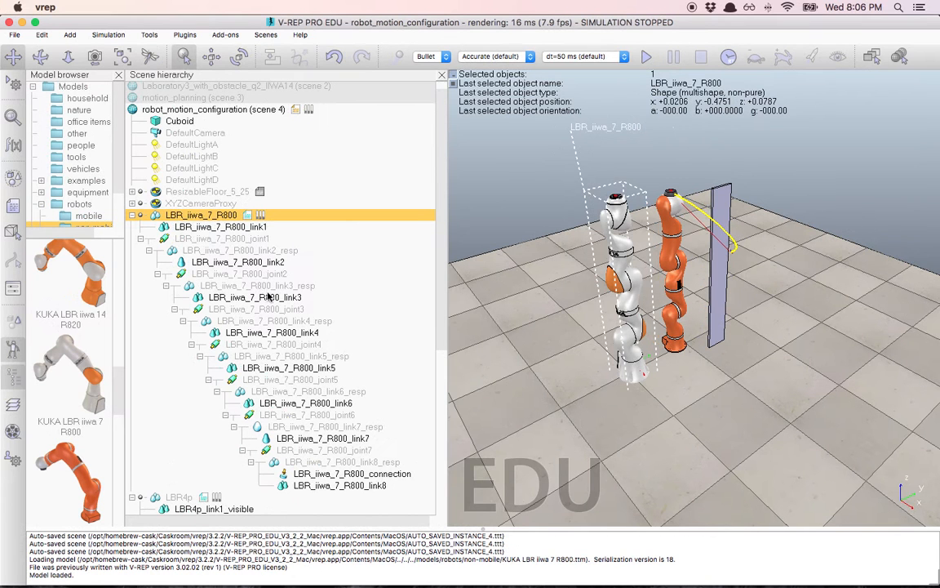
Compare the common object properties of LBR_iiwa_7_R800_link3_resp with those of LBR_iiwa_7_R800_link3.
{"action": "left_click", "coordinate": [218, 287]}
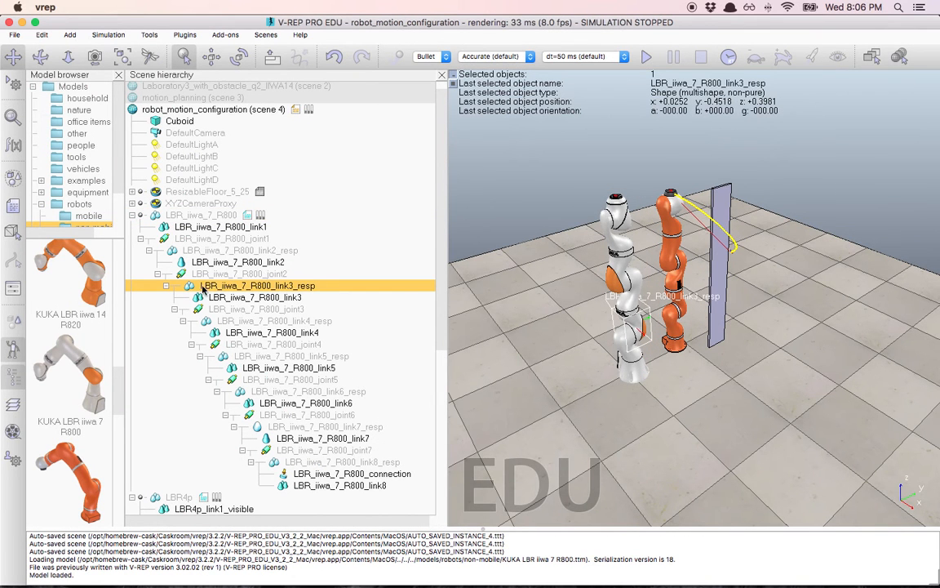
{"action": "left_click", "coordinate": [297, 298]}
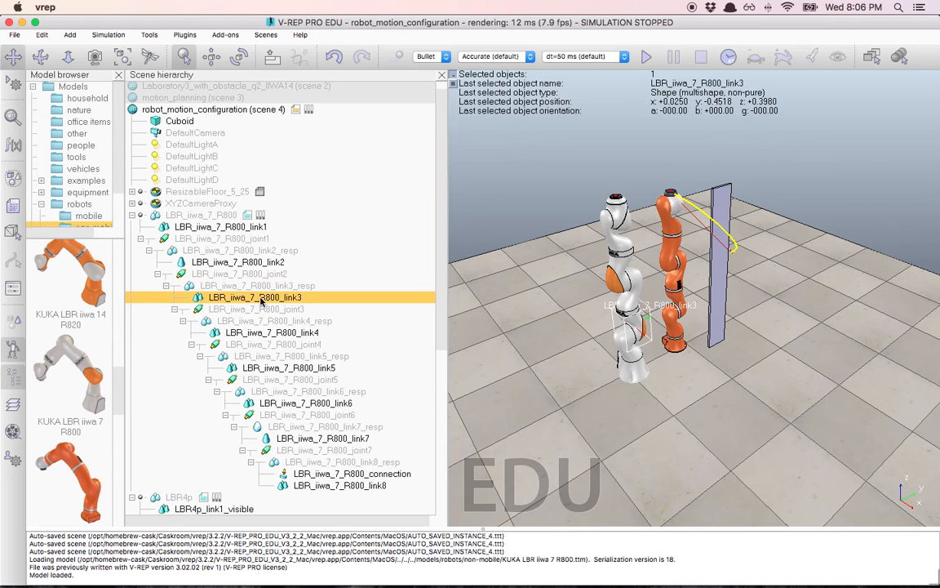
{"action": "left_click", "coordinate": [193, 287]}
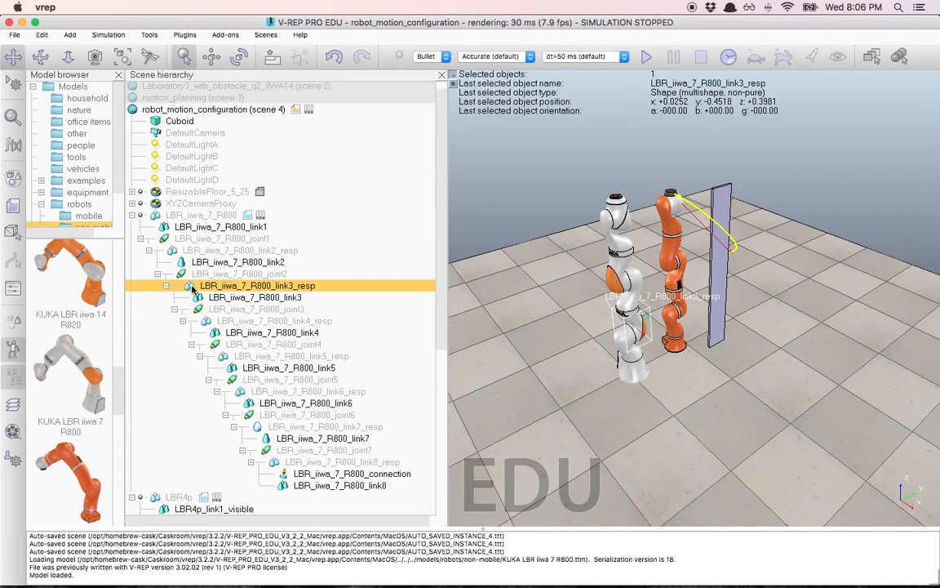
{"action": "double_click", "coordinate": [193, 286]}
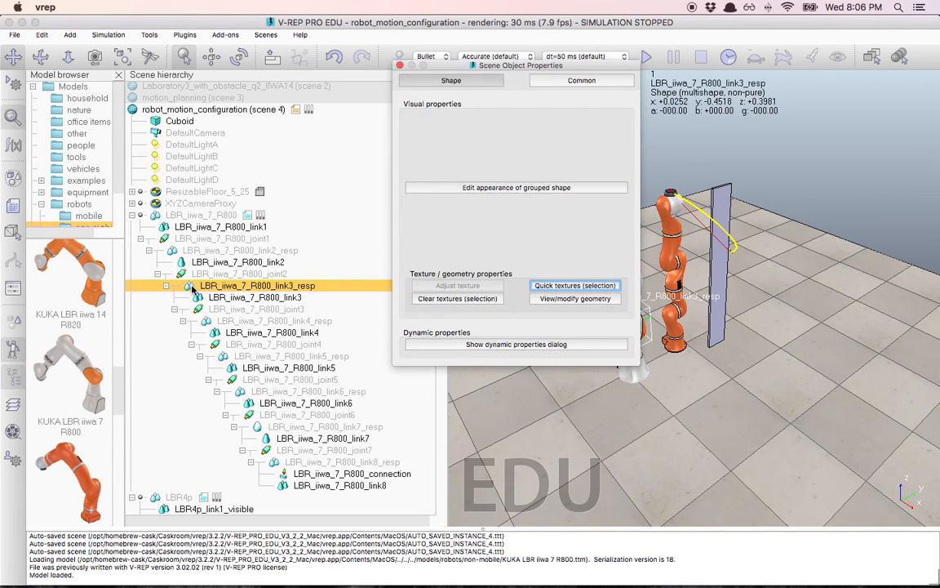
{"action": "left_click", "coordinate": [569, 81]}
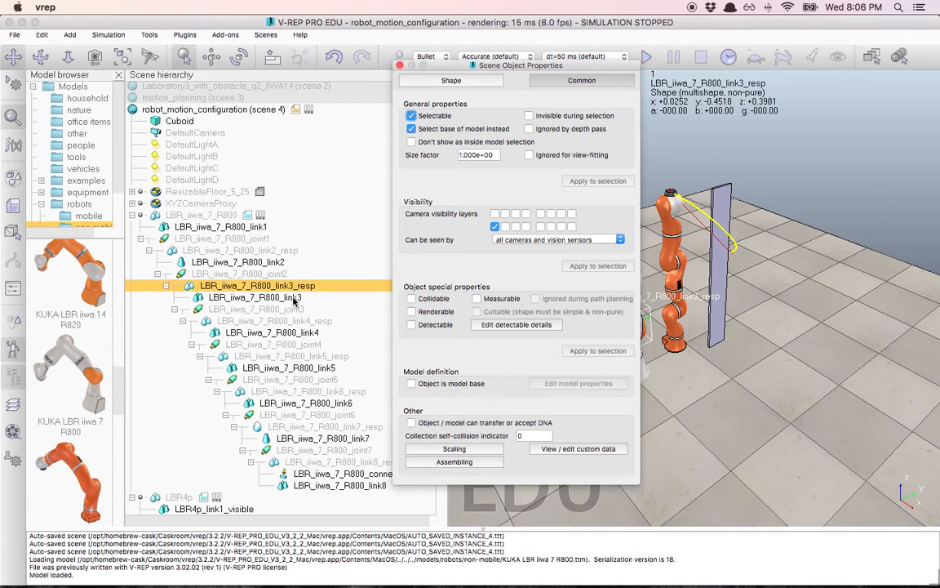
{"action": "left_click", "coordinate": [186, 298]}
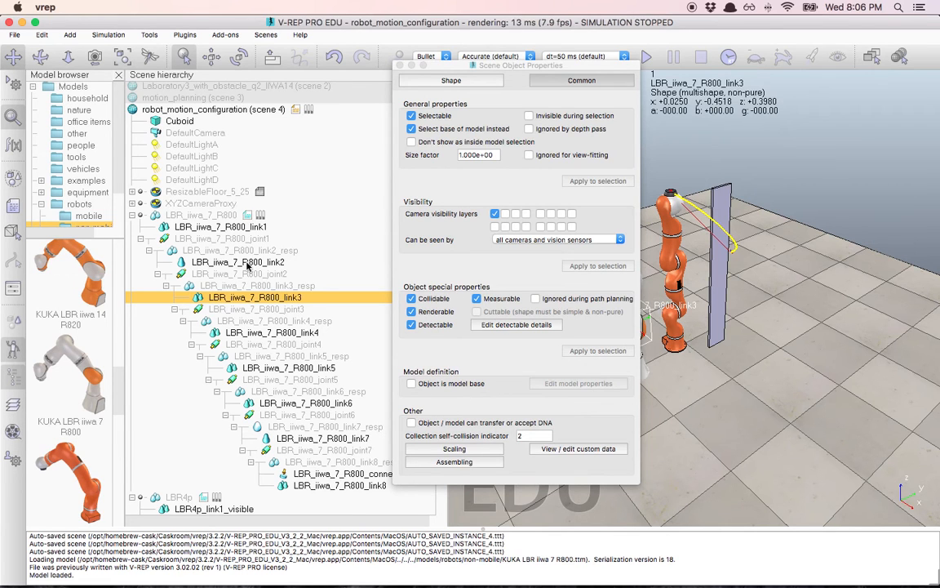
Check the Collidable setting in the common properties of LBR_iiwa_7_R800_link1 through LBR_iiwa_7_R800_link7.
{"action": "left_click", "coordinate": [198, 229]}
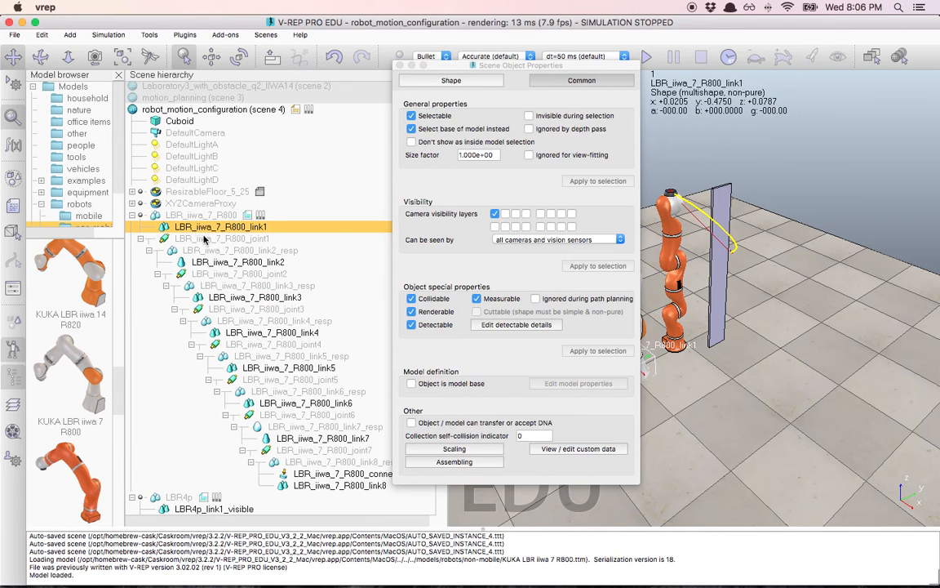
{"action": "left_click", "coordinate": [210, 262]}
{"action": "left_click", "coordinate": [227, 297]}
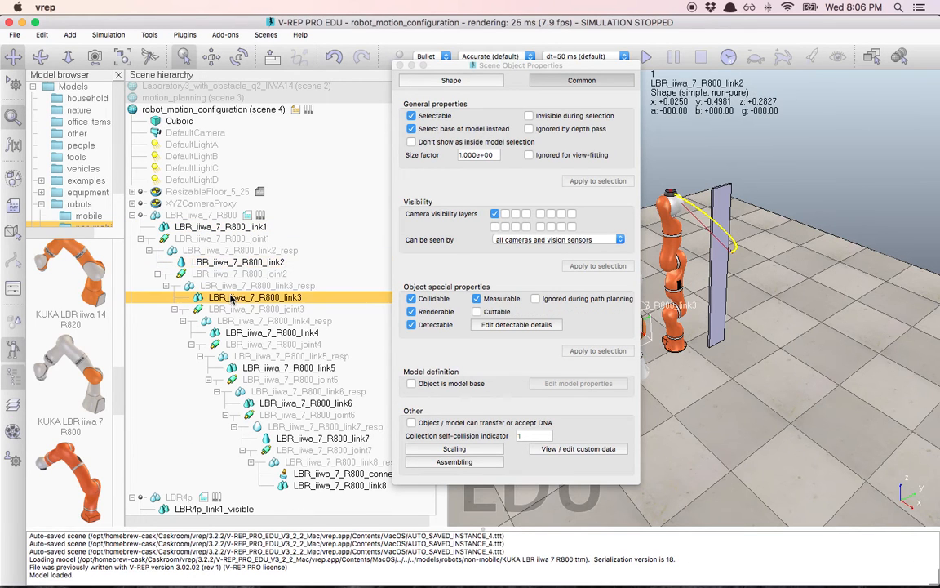
{"action": "left_click", "coordinate": [252, 333]}
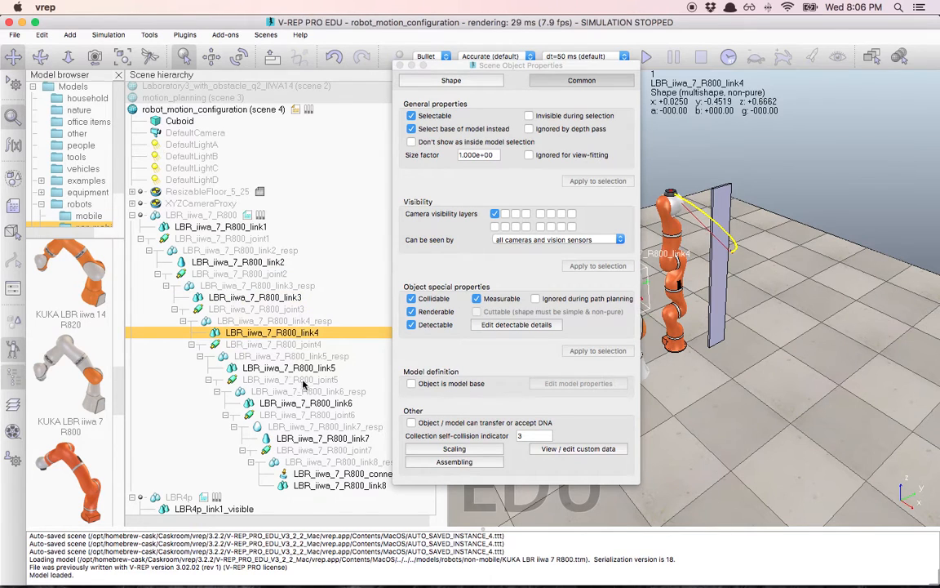
{"action": "left_click", "coordinate": [287, 369]}
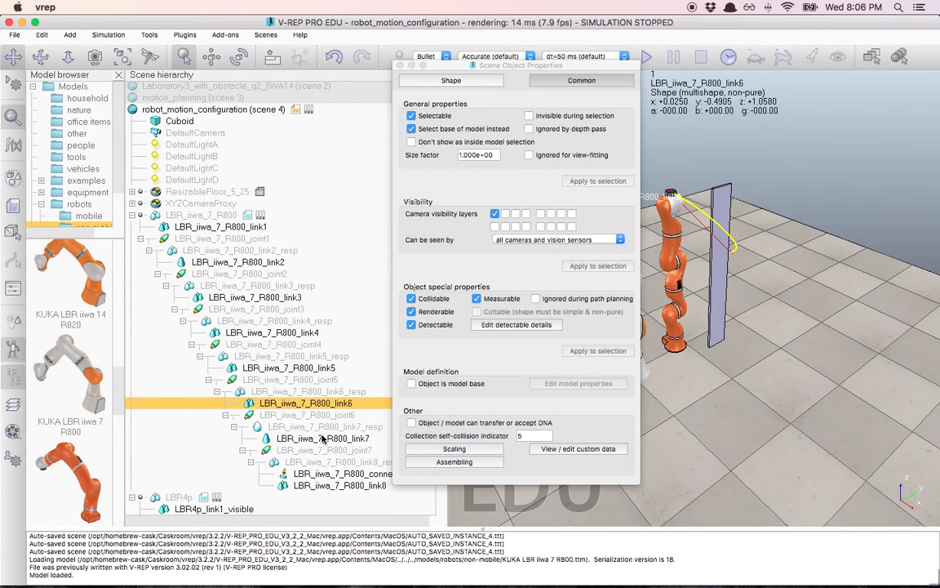
{"action": "left_click", "coordinate": [296, 403]}
{"action": "left_click", "coordinate": [295, 441]}
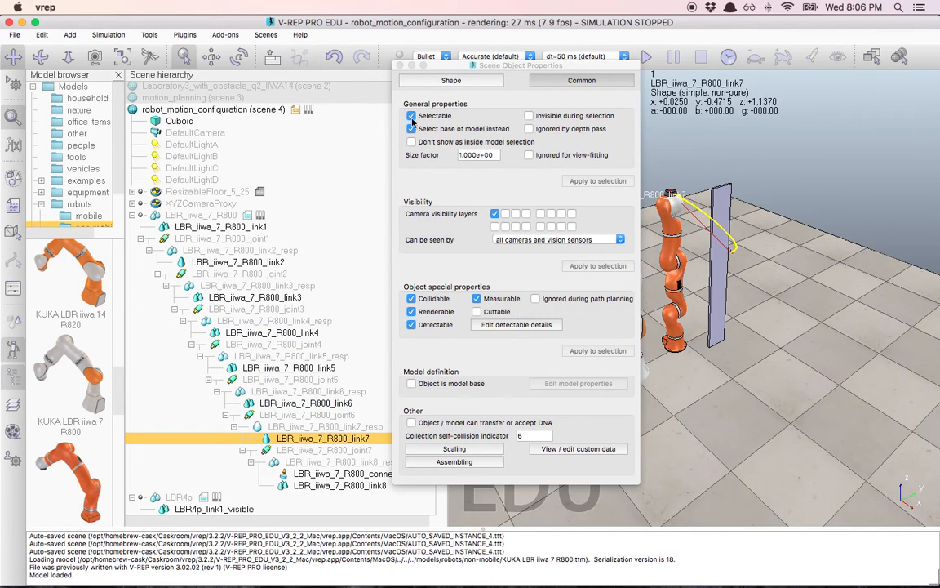
Close the object properties and delete the LBR iiwa 7 R800 model from the scene.
{"action": "left_click", "coordinate": [400, 65]}
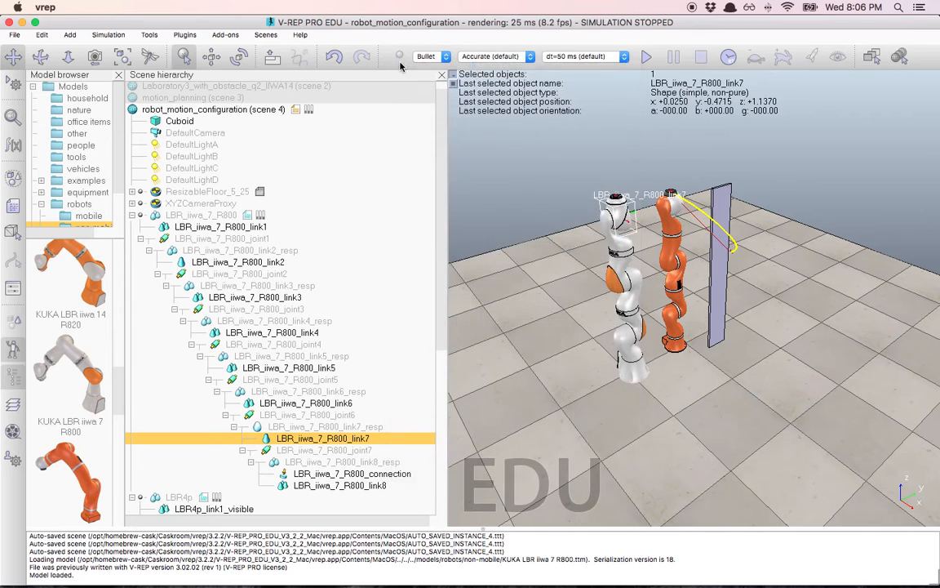
{"action": "left_click", "coordinate": [616, 241]}
{"action": "key", "text": "Delete"}
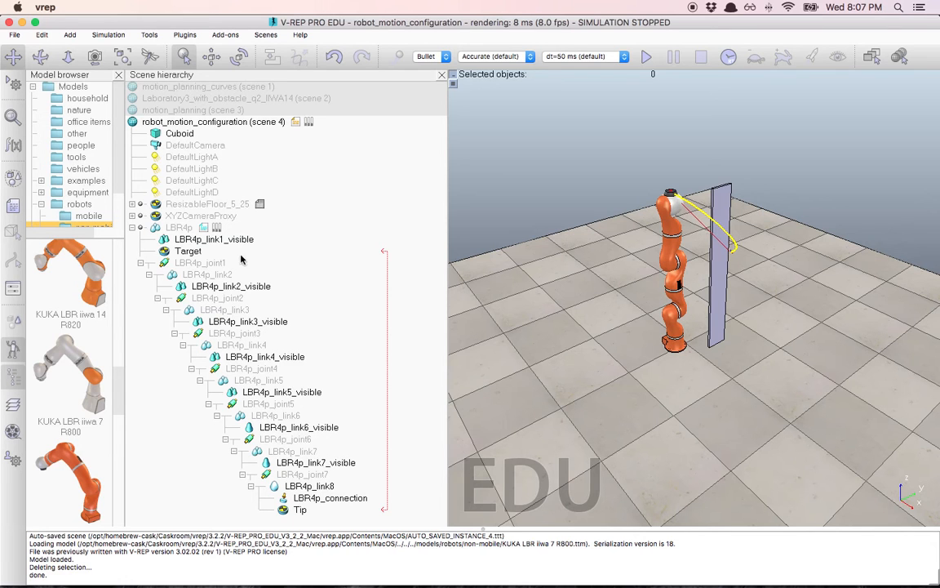
Create a collection made of the selected objects LBR4p_link1_visible through LBR4p_link7_visible plus LBR4p_link8.
{"action": "left_click", "coordinate": [179, 238]}
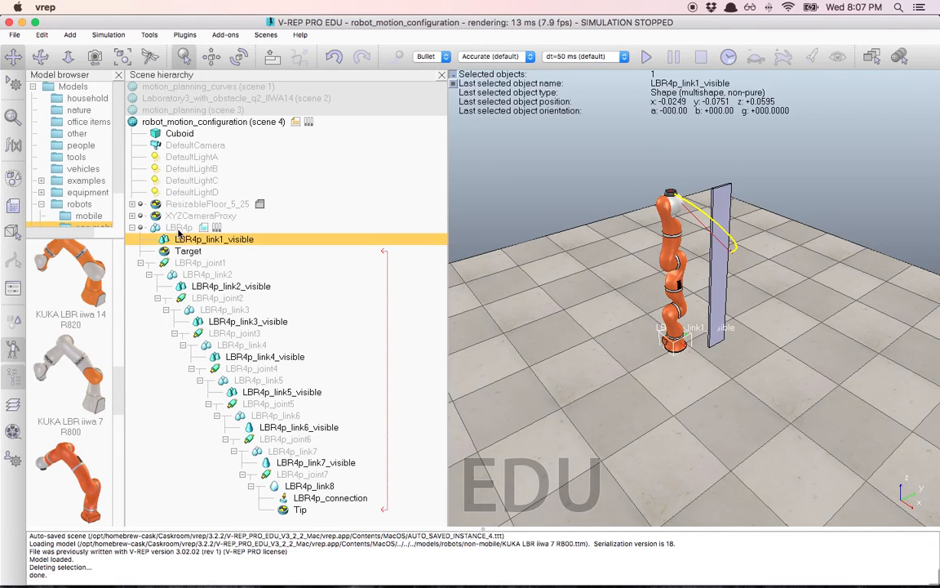
{"action": "left_click", "coordinate": [231, 285], "text": "ctrl"}
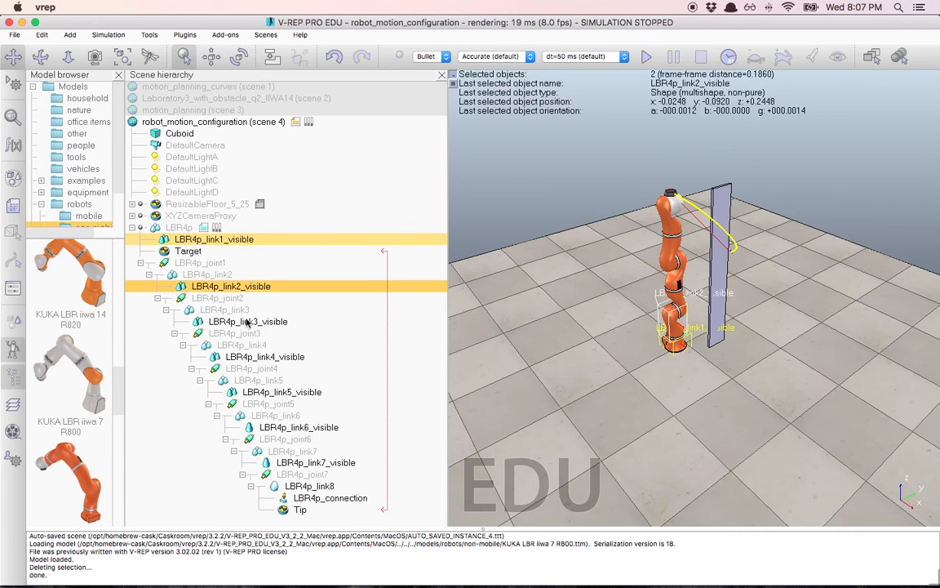
{"action": "left_click", "coordinate": [247, 321], "text": "ctrl"}
{"action": "left_click", "coordinate": [244, 359], "text": "ctrl"}
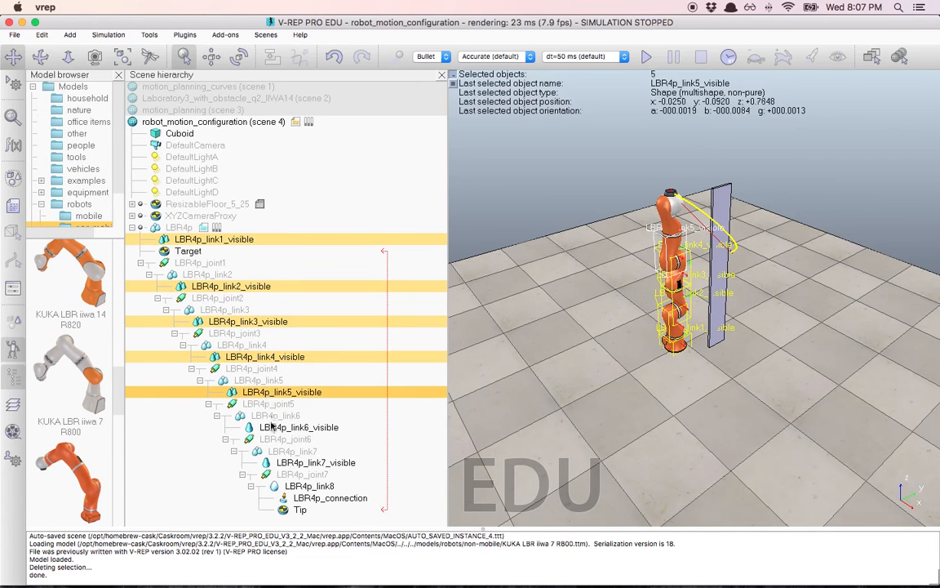
{"action": "left_click", "coordinate": [246, 390], "text": "ctrl"}
{"action": "left_click", "coordinate": [272, 428], "text": "ctrl"}
{"action": "left_click", "coordinate": [296, 462], "text": "ctrl"}
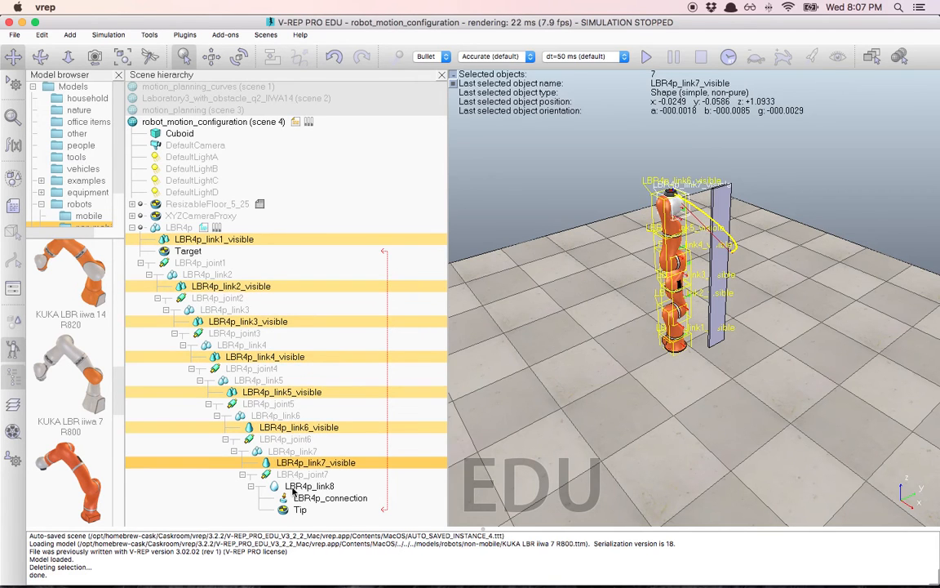
{"action": "left_click", "coordinate": [308, 486], "text": "ctrl"}
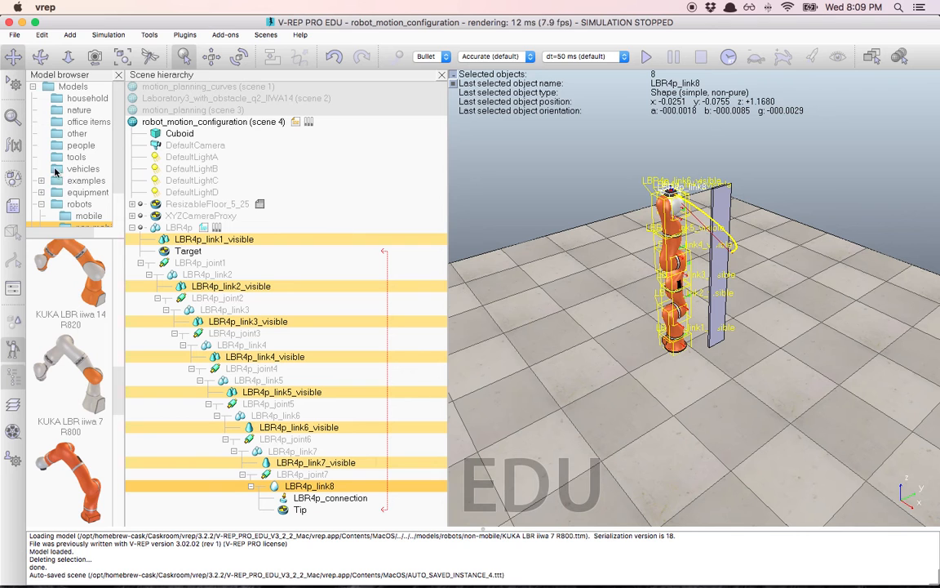
{"action": "left_click", "coordinate": [15, 181]}
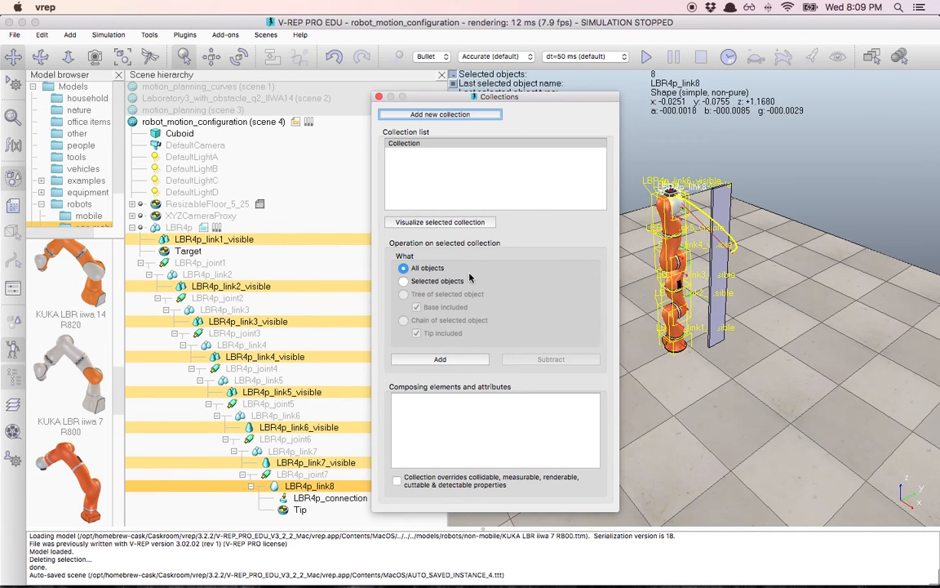
{"action": "left_click", "coordinate": [439, 282]}
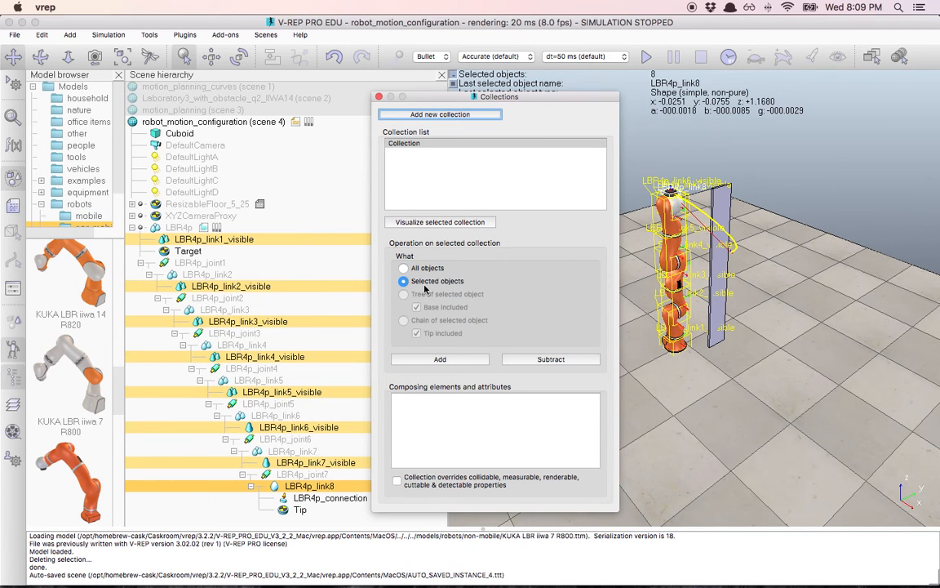
{"action": "left_click", "coordinate": [435, 360]}
Go through the collection's composing elements to check which LBR4p links it includes.
{"action": "left_click", "coordinate": [476, 399]}
{"action": "key", "text": "Down"}
{"action": "key", "text": "Down"}
{"action": "key", "text": "Down"}
{"action": "key", "text": "Down"}
{"action": "key", "text": "Down"}
{"action": "key", "text": "Down"}
{"action": "key", "text": "Up"}
{"action": "key", "text": "Up"}
{"action": "key", "text": "Up"}
{"action": "key", "text": "Up"}
{"action": "key", "text": "Up"}
Rename the new collection as CollisionCollection and close the collections dialog.
{"action": "left_click", "coordinate": [441, 143]}
{"action": "double_click", "coordinate": [441, 143]}
{"action": "left_click", "coordinate": [441, 144]}
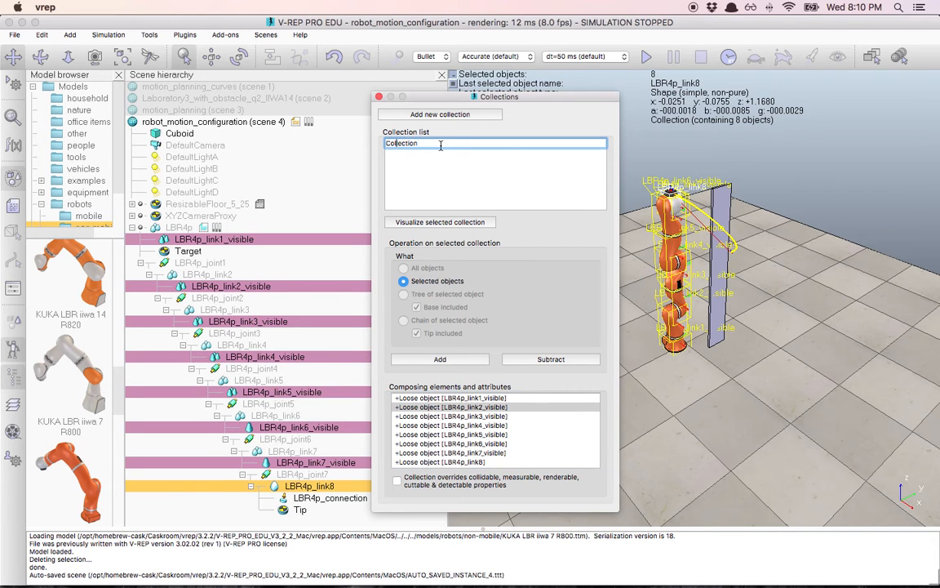
{"action": "type", "text": "collision"}
{"action": "key", "text": "Return"}
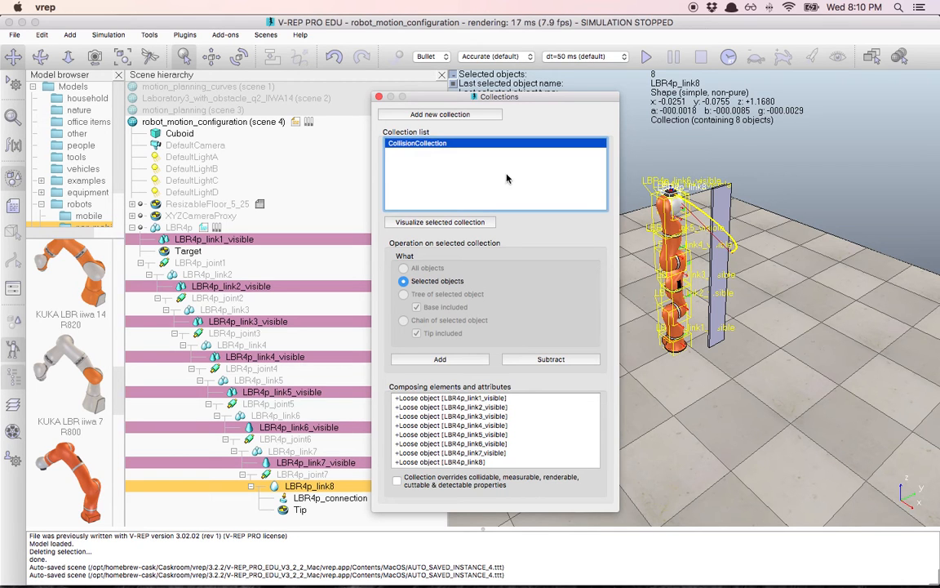
{"action": "left_click", "coordinate": [379, 97]}
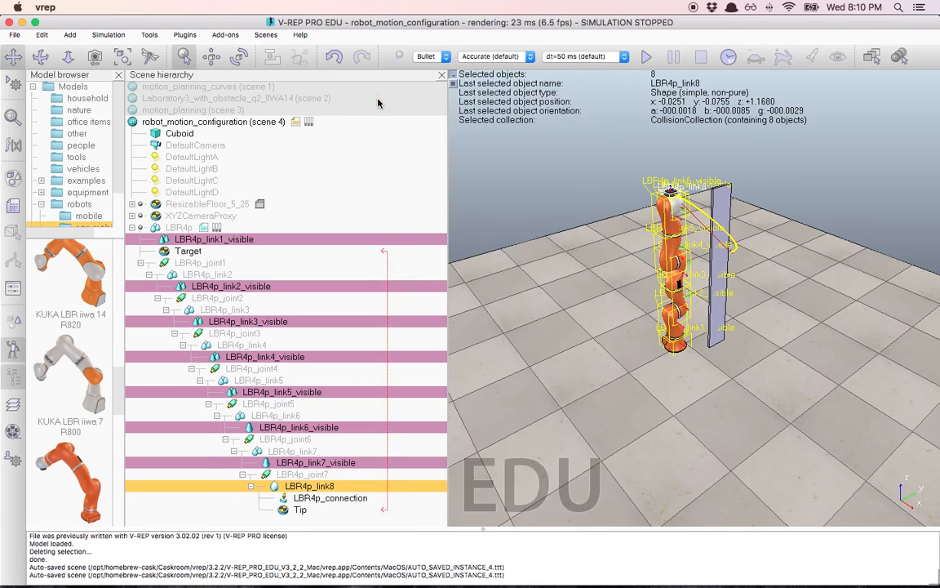
In the motion planning object LBR_GROUP, set CollisionCollection as the robot for the robot-obstacles collision check.
{"action": "left_click", "coordinate": [17, 148]}
{"action": "left_click", "coordinate": [435, 87]}
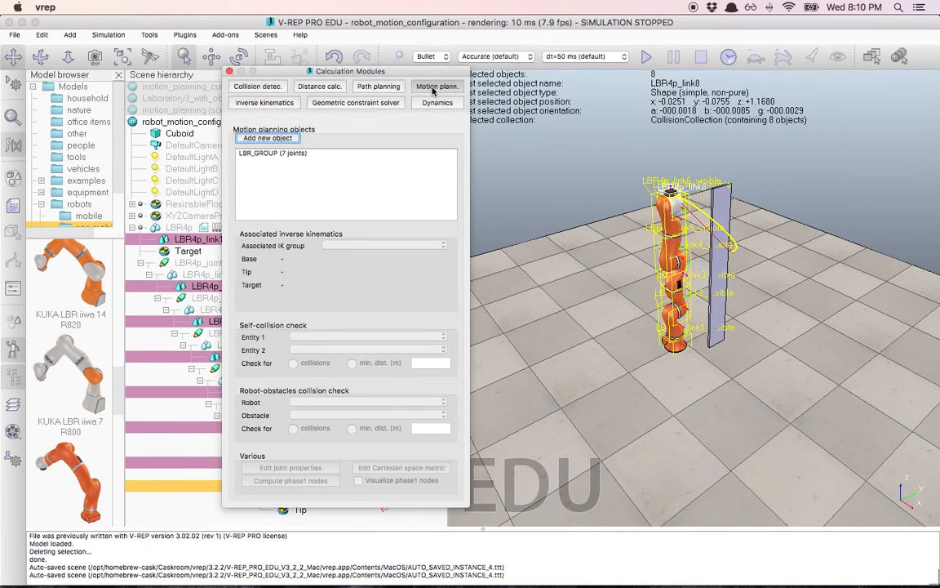
{"action": "left_click", "coordinate": [260, 152]}
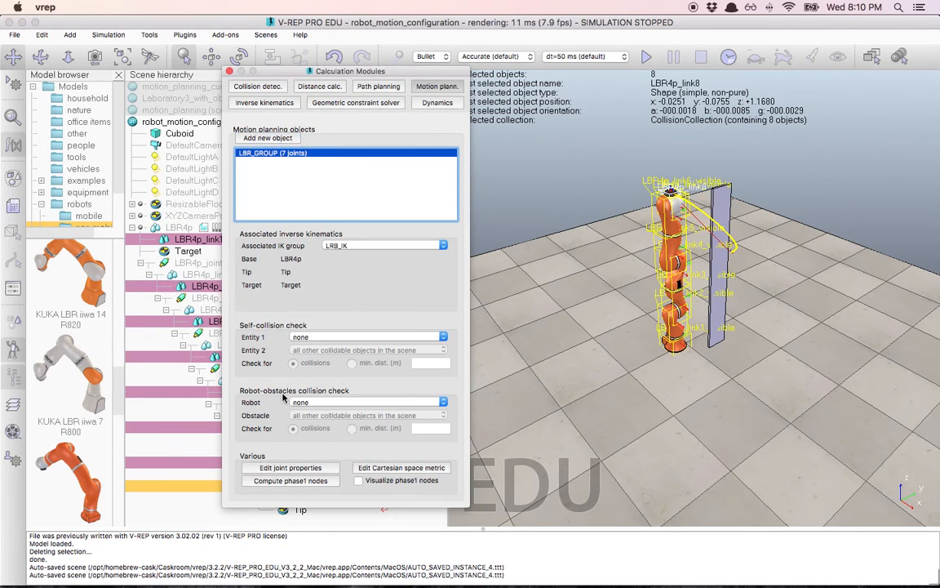
{"action": "left_click", "coordinate": [341, 402]}
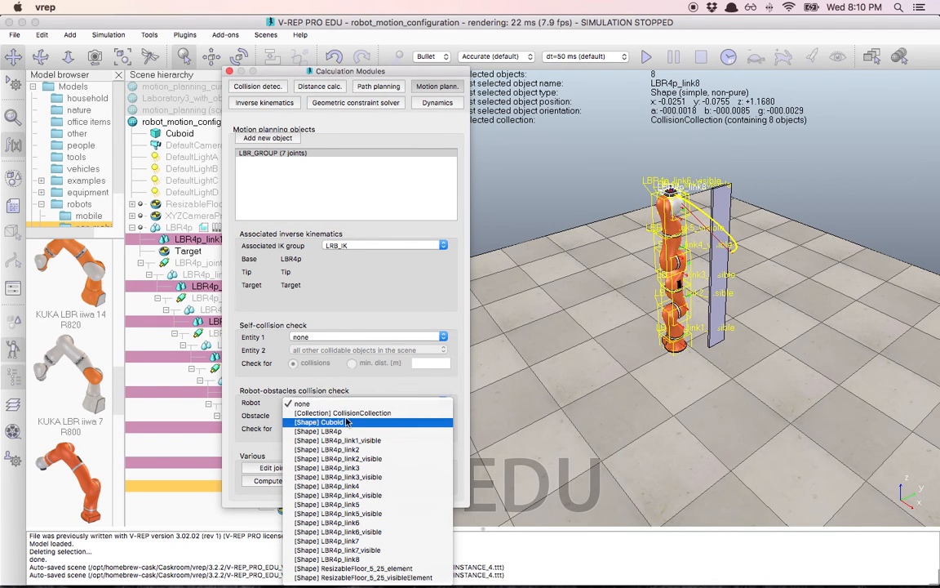
{"action": "left_click", "coordinate": [360, 414]}
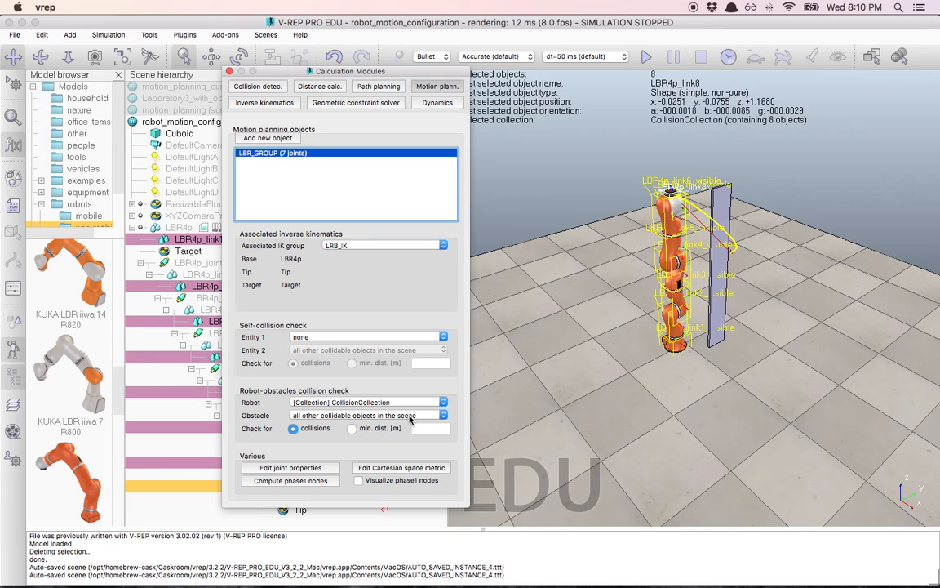
Clear the scene selection and look over the obstacle choices available for LBR_GROUP's robot-obstacles collision check.
{"action": "left_click", "coordinate": [610, 351]}
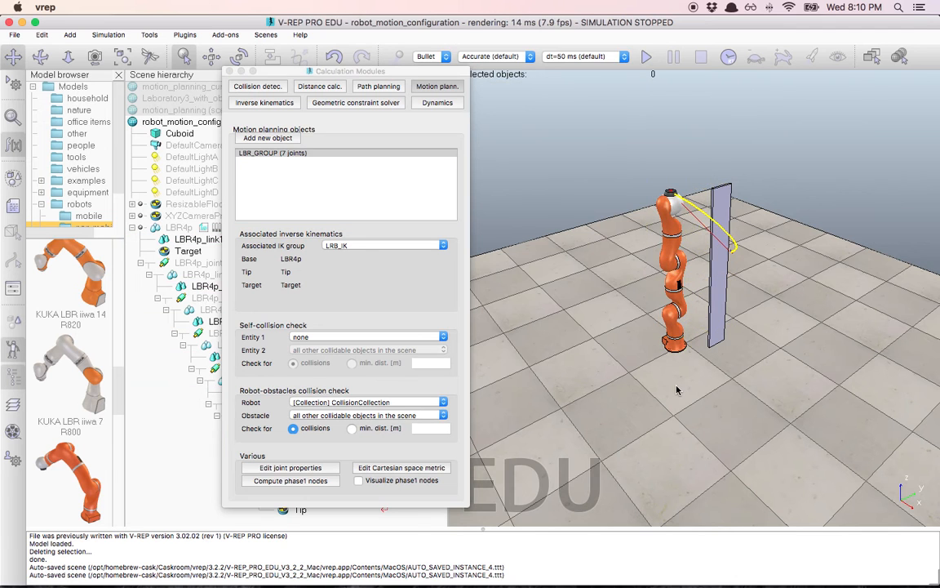
{"action": "left_click", "coordinate": [379, 420]}
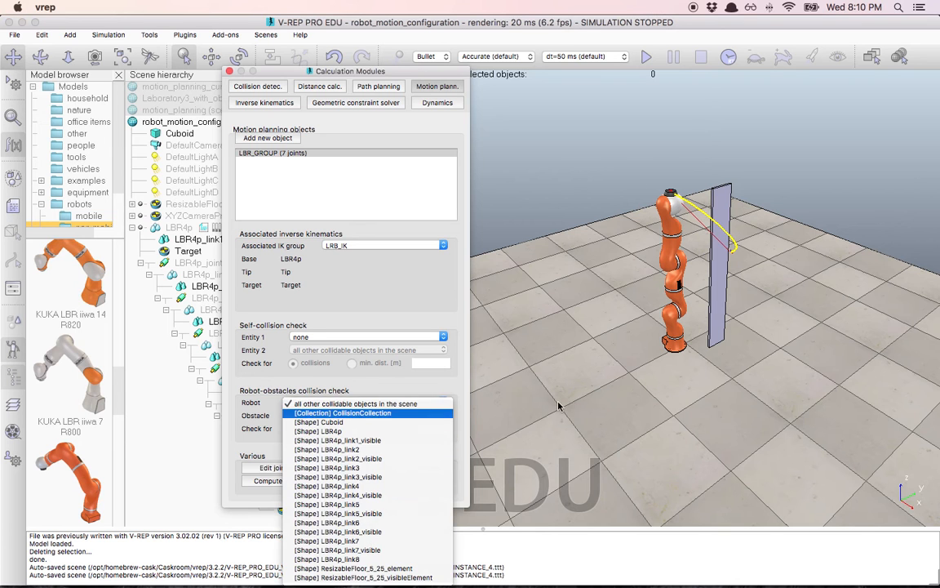
{"action": "left_click", "coordinate": [501, 367]}
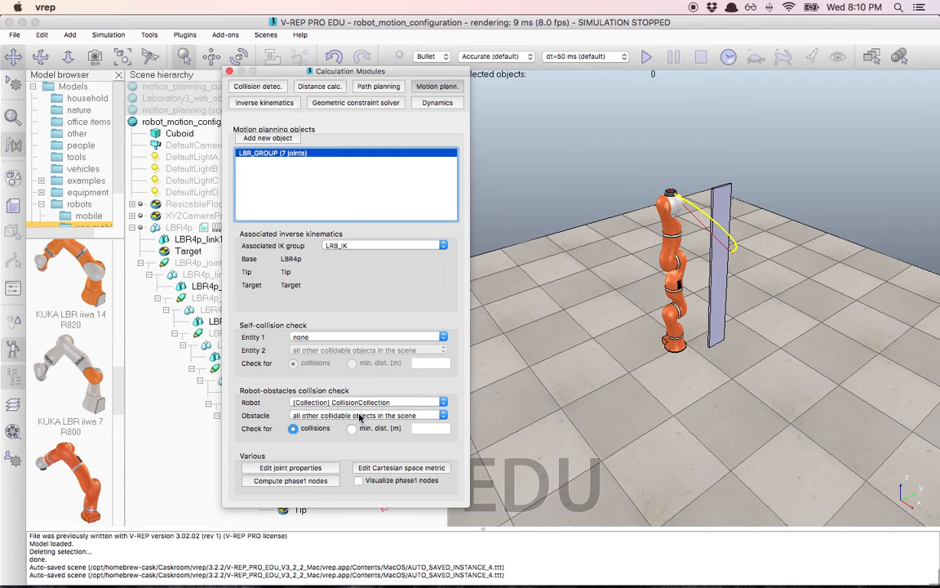
Check the common object properties of the Cuboid obstacle, and close the calculation modules.
{"action": "left_click", "coordinate": [727, 238]}
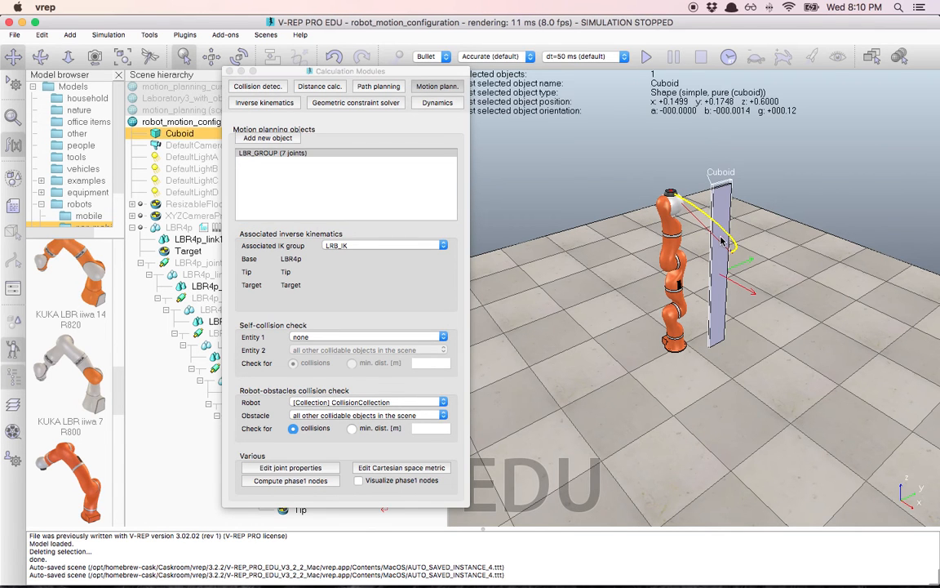
{"action": "double_click", "coordinate": [155, 135]}
{"action": "left_click", "coordinate": [554, 80]}
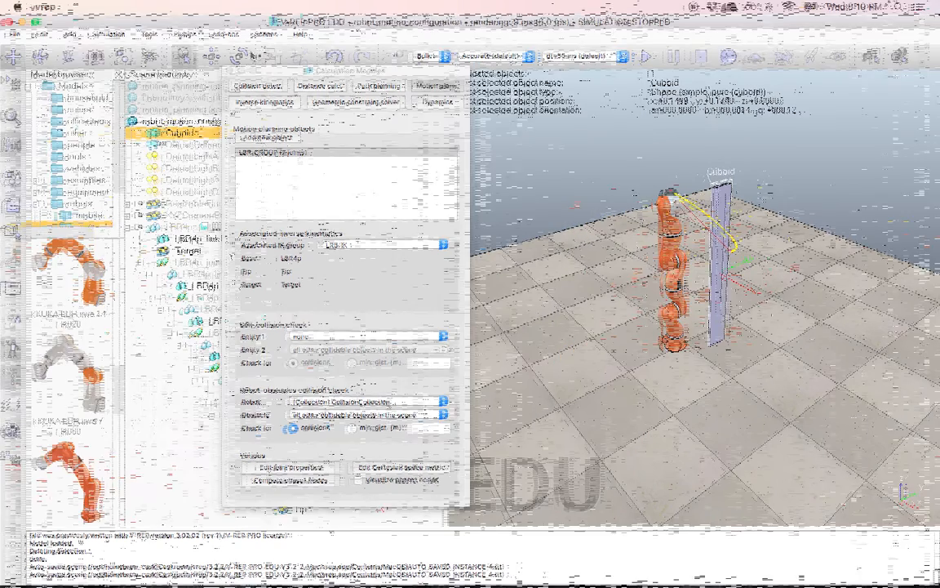
{"action": "left_click", "coordinate": [227, 72]}
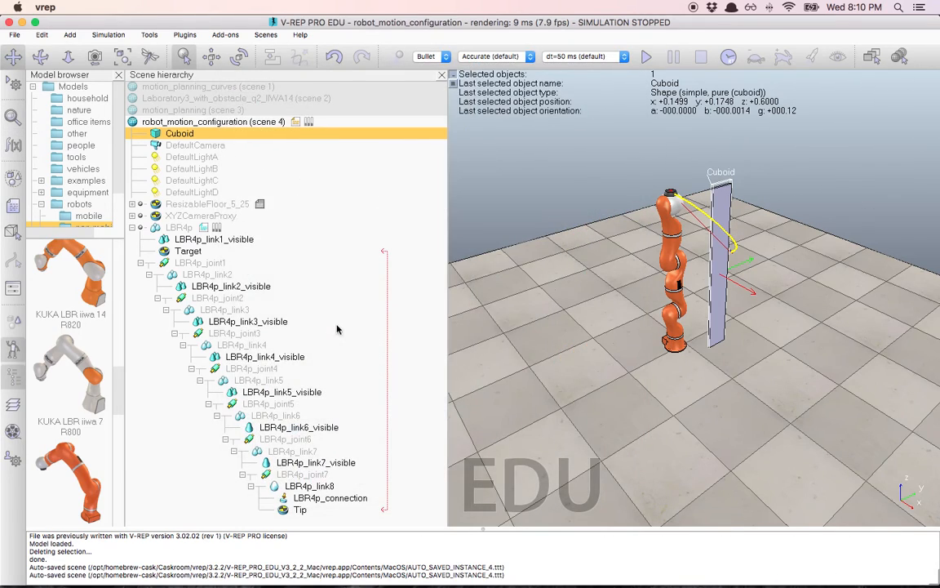
Open LBR4p's threaded child script and examine the simWriteCustomDataBlock line and the findBestPath call near its end.
{"action": "double_click", "coordinate": [203, 227]}
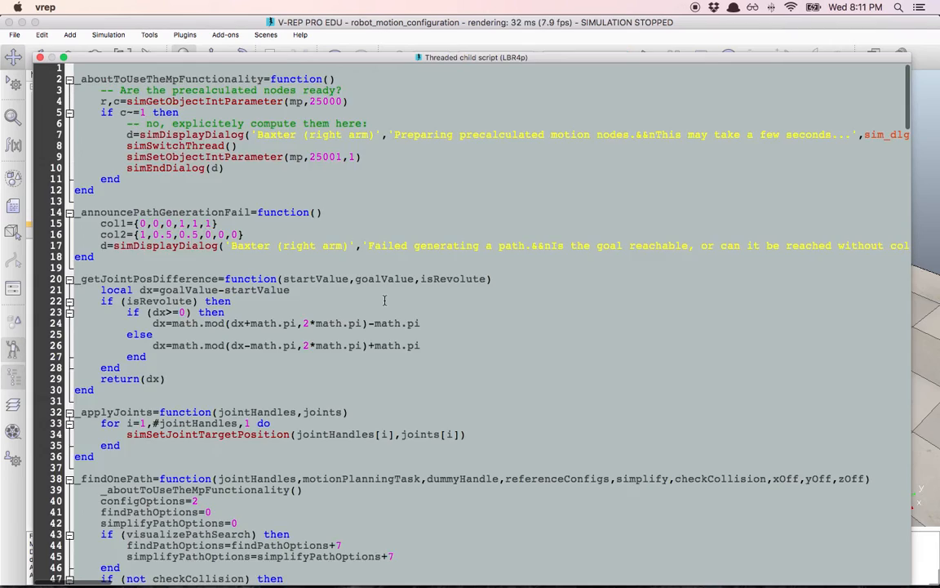
{"action": "scroll", "coordinate": [385, 301], "scroll_direction": "down", "scroll_amount": 20}
{"action": "scroll", "coordinate": [386, 301], "scroll_direction": "down", "scroll_amount": 20}
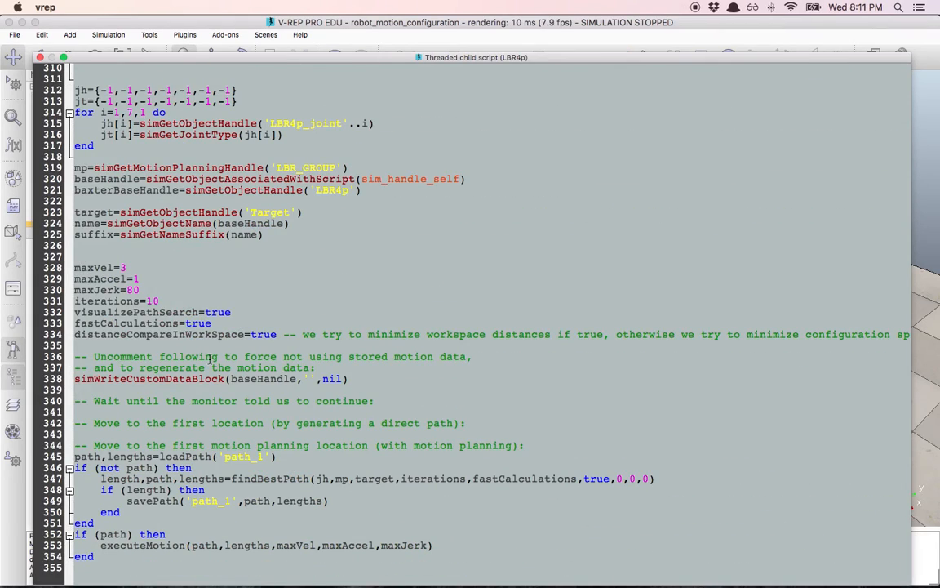
{"action": "left_click_drag", "start_coordinate": [74, 379], "coordinate": [381, 383]}
{"action": "left_click", "coordinate": [346, 379]}
{"action": "double_click", "coordinate": [285, 479]}
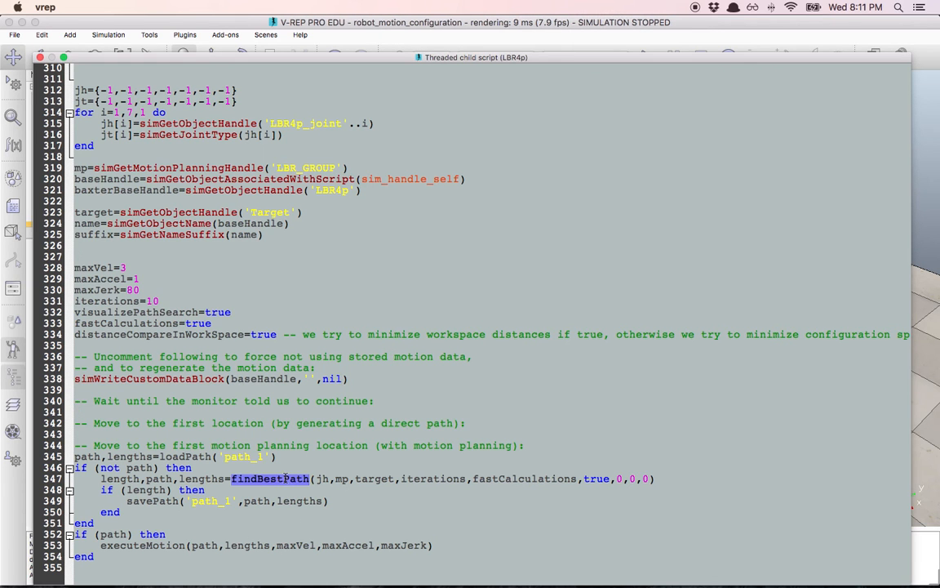
Change the argument after fastCalculations in the findBestPath call on line 347 to false.
{"action": "double_click", "coordinate": [602, 479]}
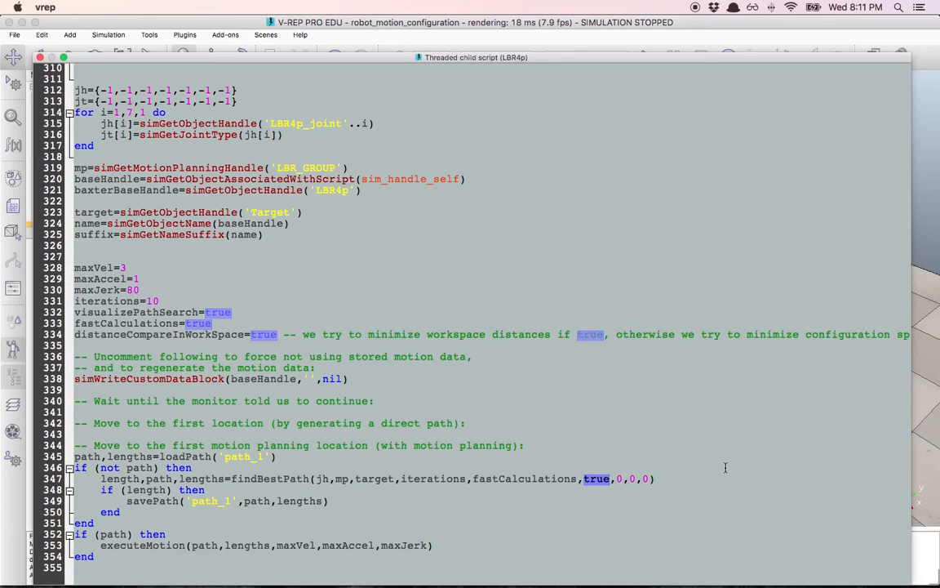
{"action": "type", "text": "fa"}
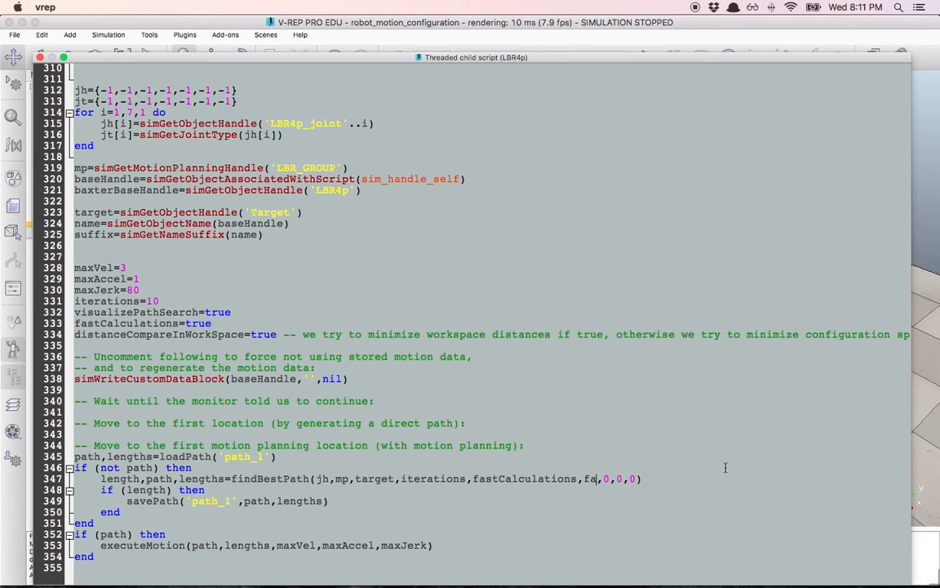
{"action": "type", "text": "lse"}
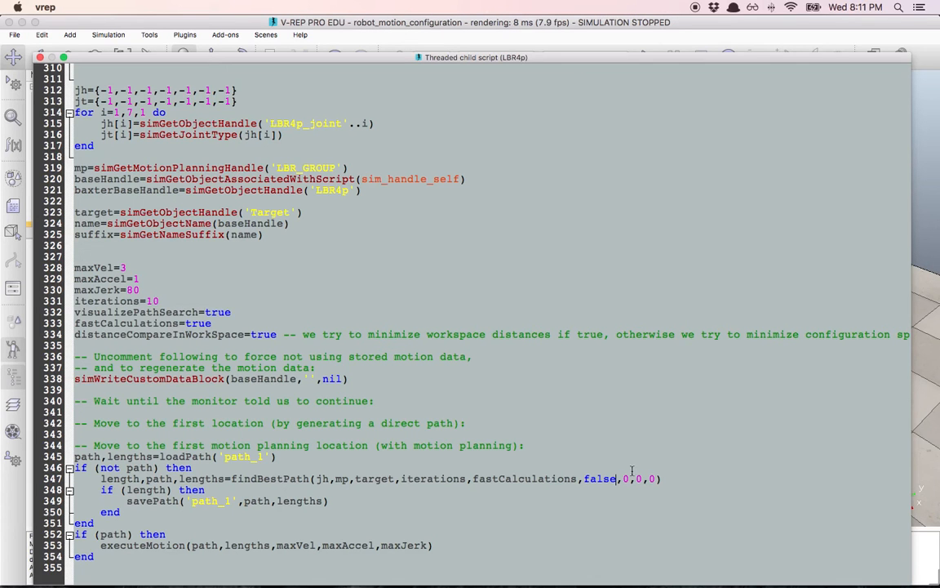
Restore the argument after fastCalculations in the findBestPath call on line 347 to true.
{"action": "double_click", "coordinate": [599, 480]}
{"action": "double_click", "coordinate": [602, 479]}
{"action": "type", "text": "t"}
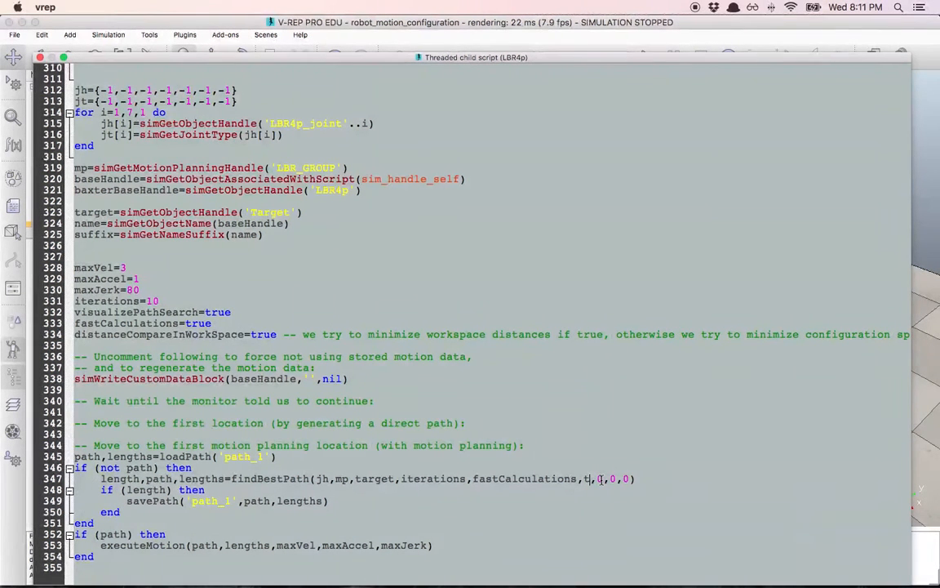
{"action": "type", "text": "rue"}
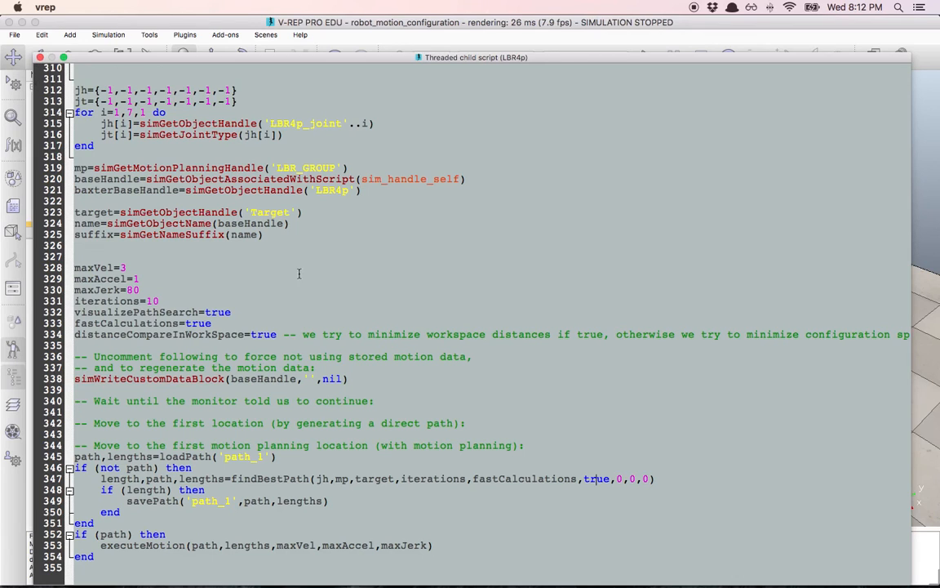
Close LBR4p's child script, run the simulation to watch the planned motion around the Cuboid from another angle, and stop it.
{"action": "left_click", "coordinate": [129, 377]}
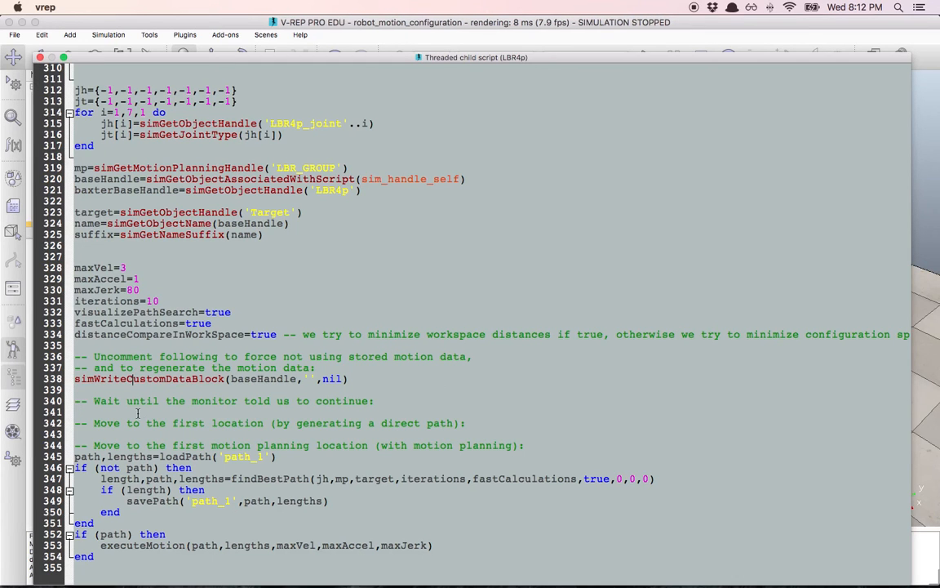
{"action": "left_click", "coordinate": [40, 57]}
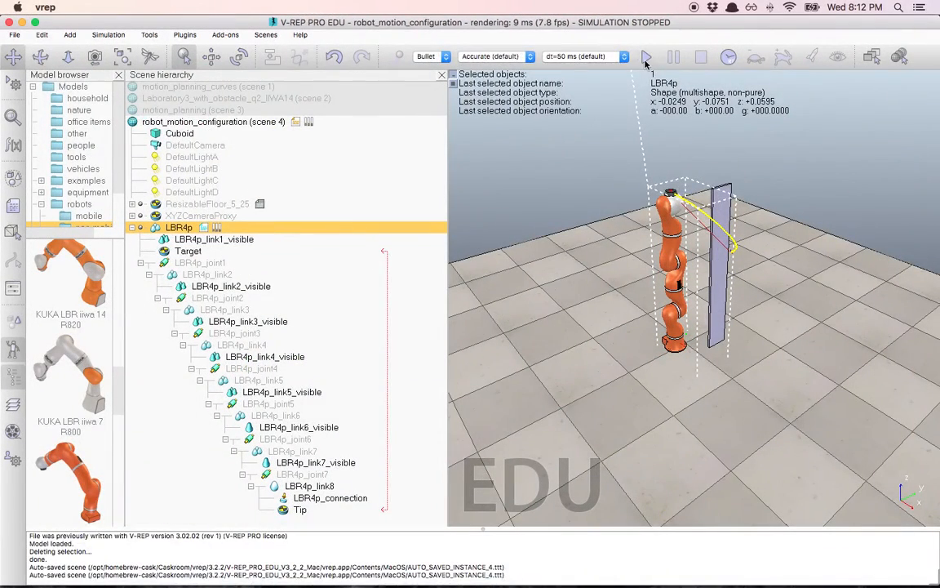
{"action": "left_click", "coordinate": [645, 57]}
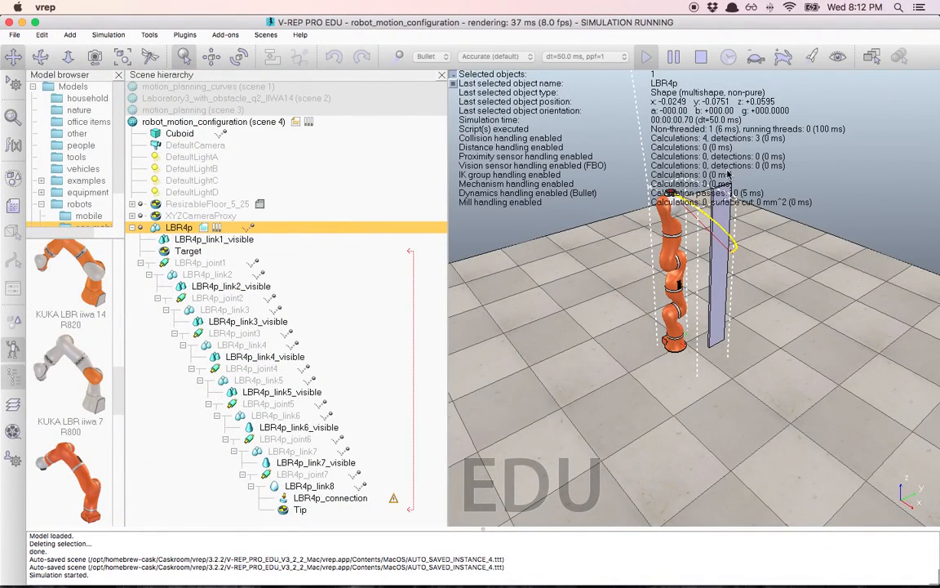
{"action": "left_click_drag", "start_coordinate": [769, 330], "coordinate": [675, 423]}
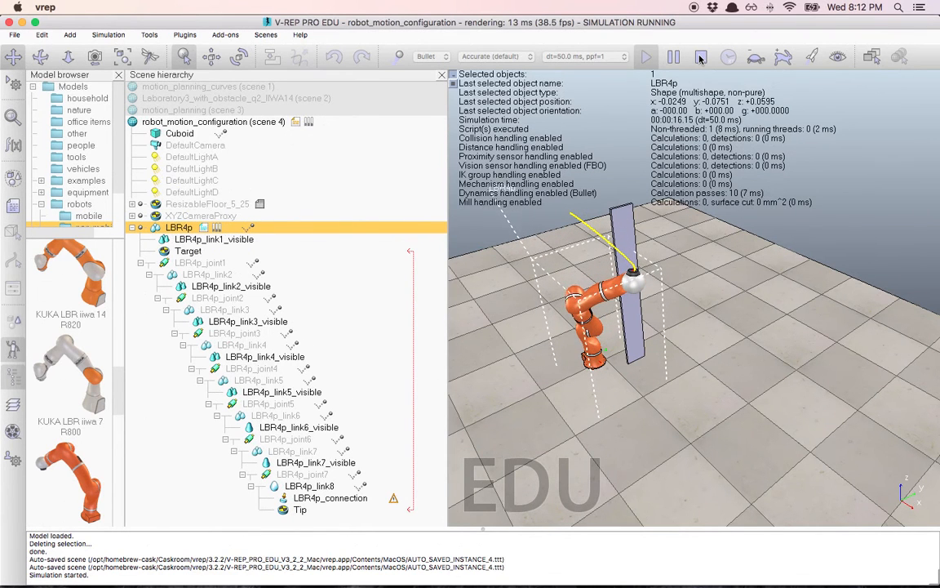
{"action": "left_click", "coordinate": [700, 57]}
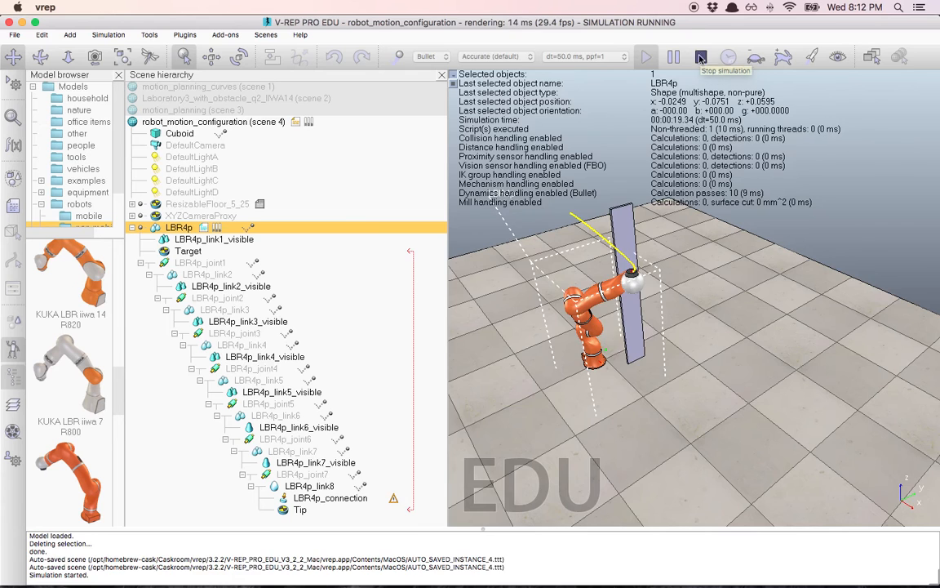
Move the Cuboid obstacle to about X 0.225 m, Y -0.025 m in front of the robot, and run the simulation until the motion completes.
{"action": "left_click", "coordinate": [729, 269]}
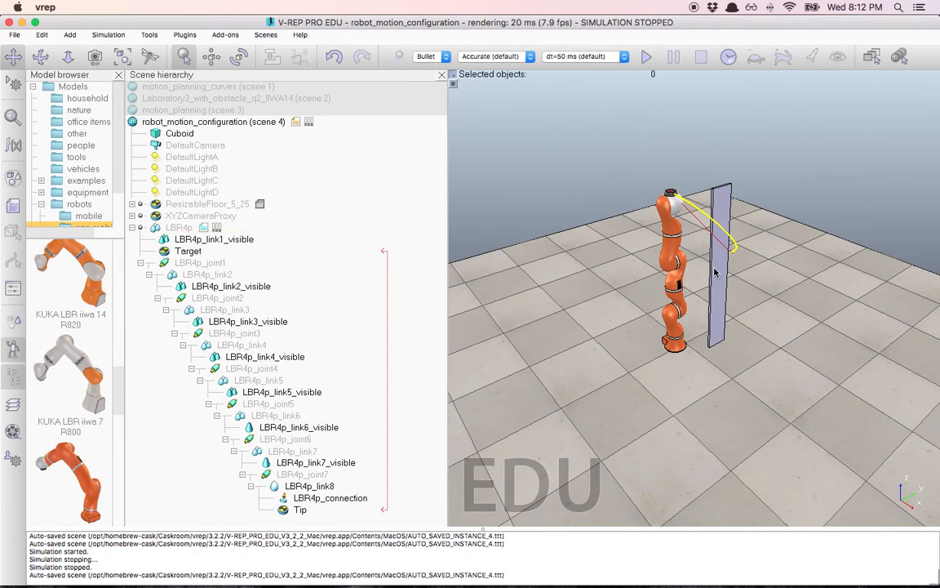
{"action": "left_click", "coordinate": [714, 268]}
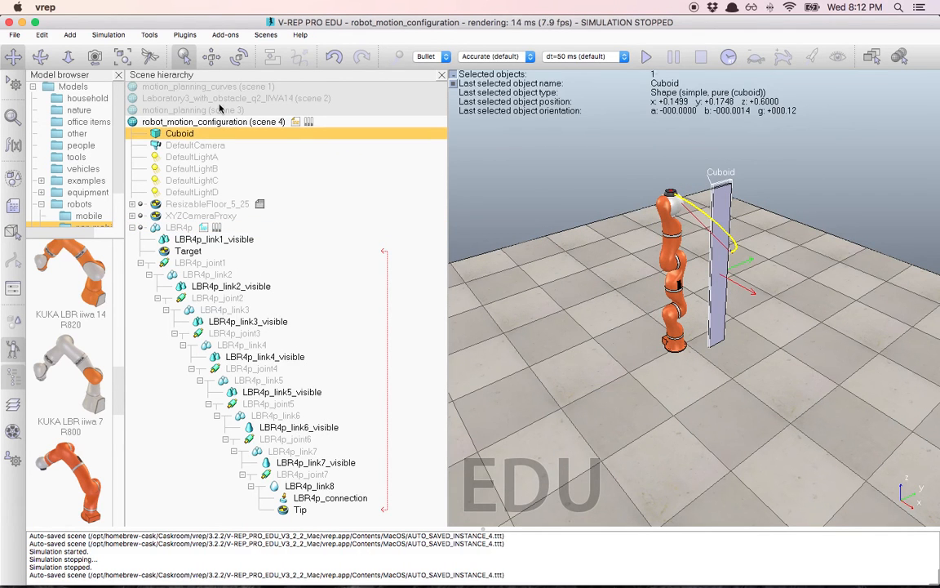
{"action": "left_click", "coordinate": [210, 57]}
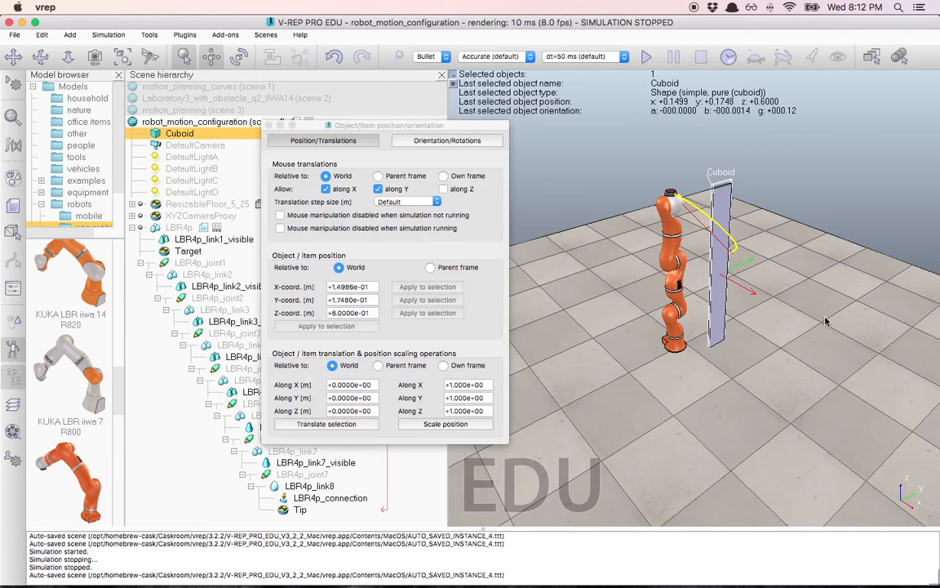
{"action": "left_click_drag", "start_coordinate": [722, 271], "coordinate": [708, 284]}
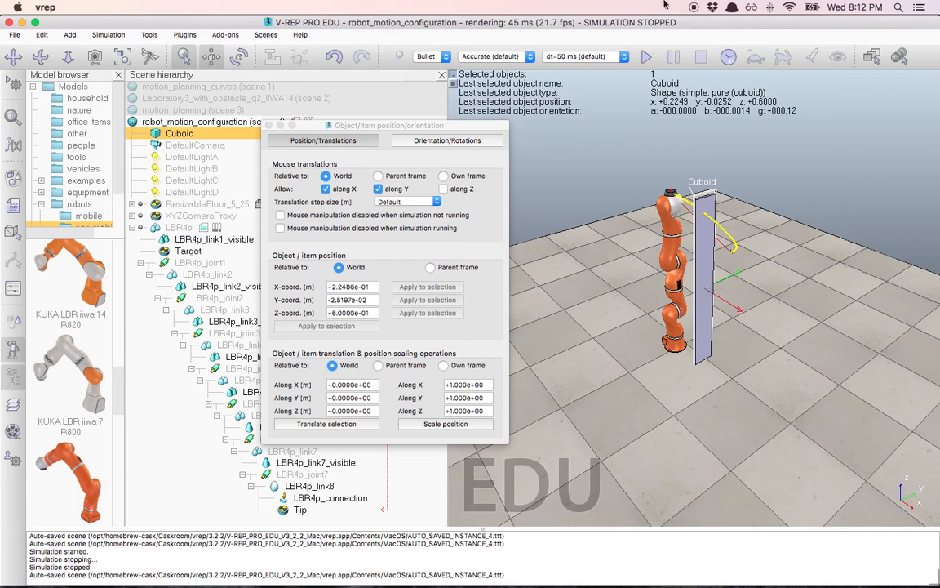
{"action": "left_click", "coordinate": [646, 56]}
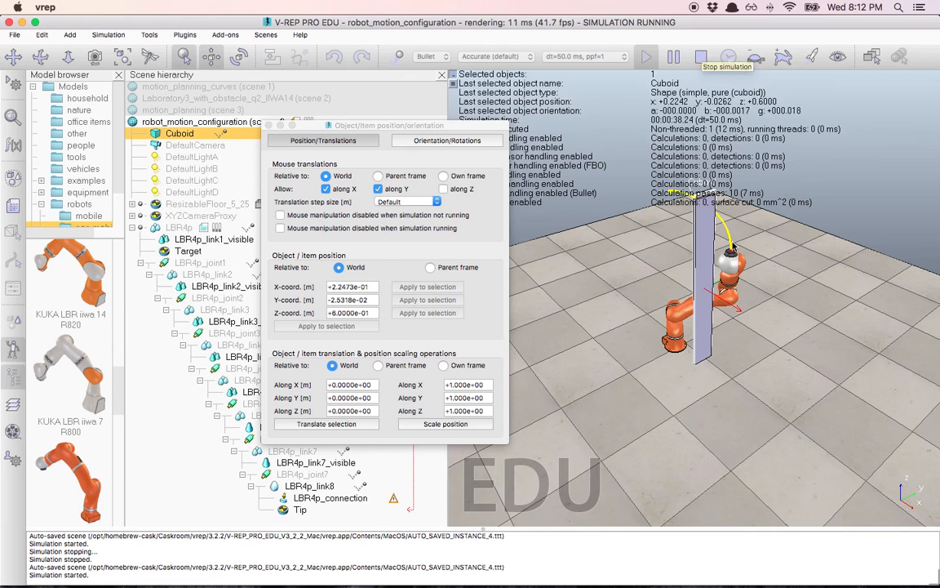
{"action": "left_click", "coordinate": [700, 58]}
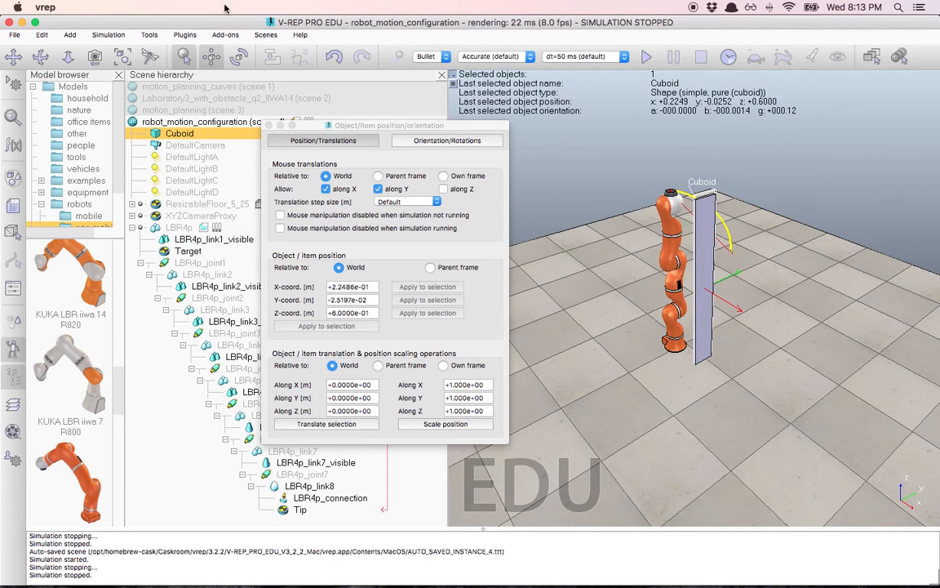
Move the Cuboid obstacle to about X 0.10 m, Y 0.175 m beside the robot, and start the simulation again.
{"action": "left_click", "coordinate": [39, 58]}
{"action": "left_click_drag", "start_coordinate": [713, 372], "coordinate": [654, 373]}
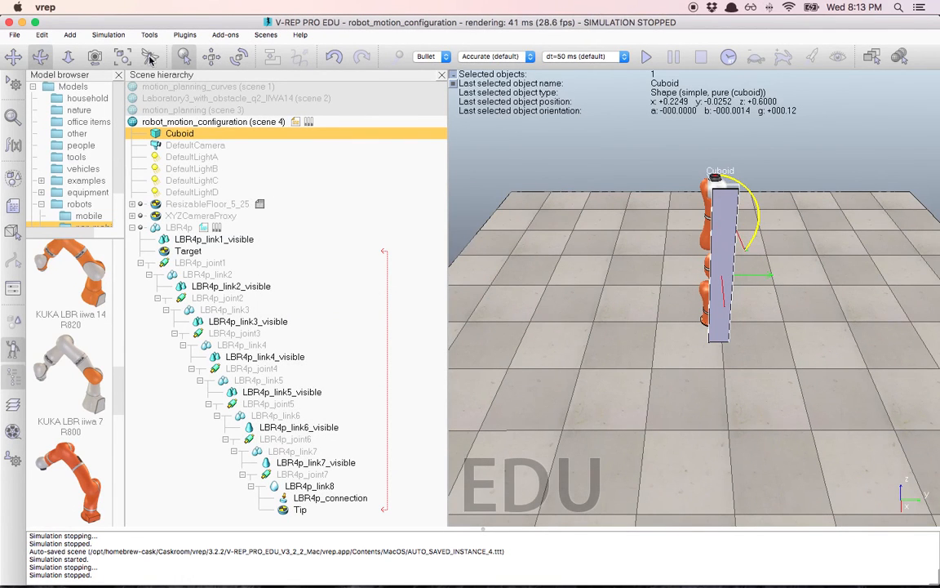
{"action": "left_click", "coordinate": [211, 58]}
{"action": "left_click_drag", "start_coordinate": [654, 233], "coordinate": [759, 242]}
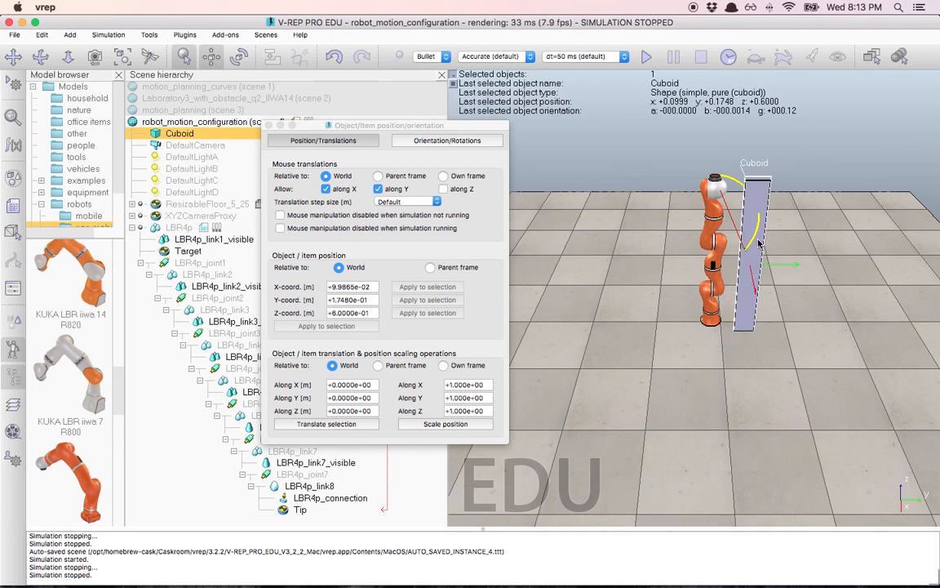
{"action": "left_click", "coordinate": [646, 57]}
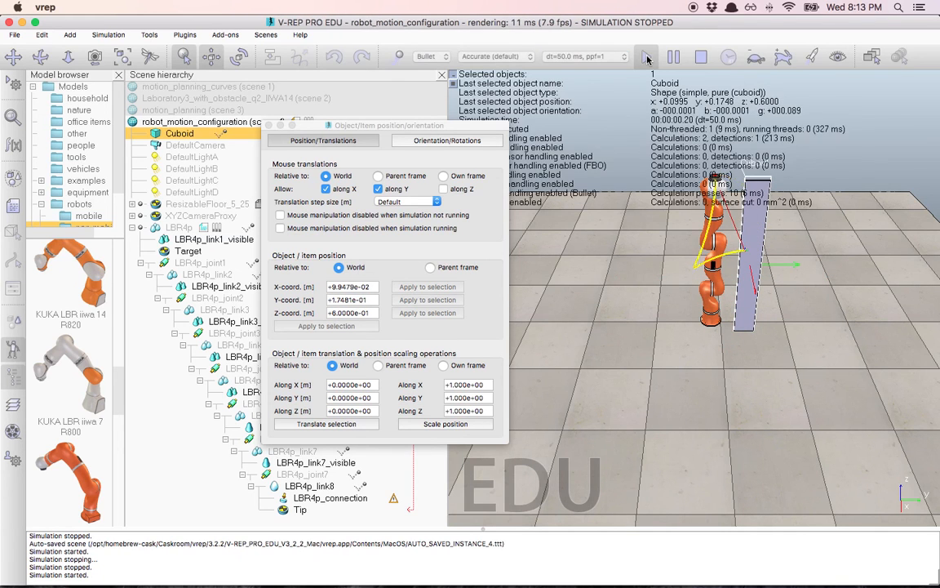